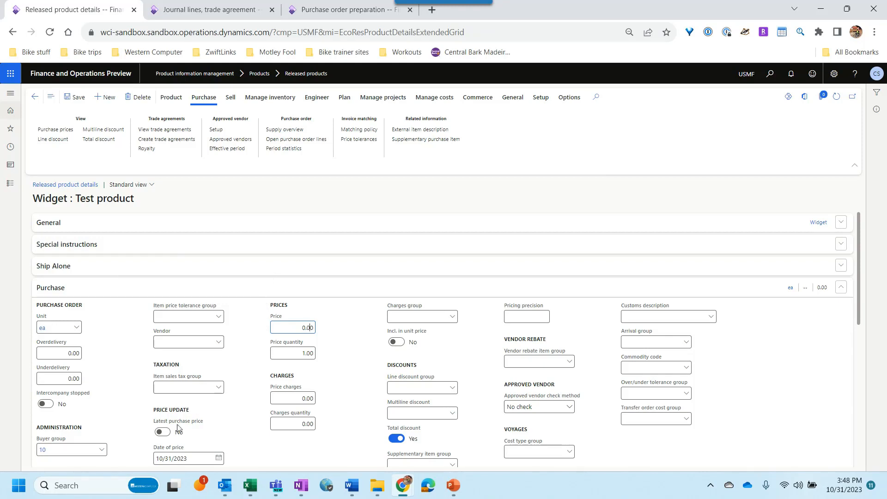
- Turn on the latest purchase price update, set the Widget's purchase price to 10, and save the released product
click(165, 433)
click(291, 329)
click(297, 329)
drag(291, 327, 316, 328)
click(303, 328)
text(10)
key(Tab)
click(306, 328)
click(78, 97)
- In the open trade agreement journal, add a line with party code type Table and enter the vendor's account number
click(225, 13)
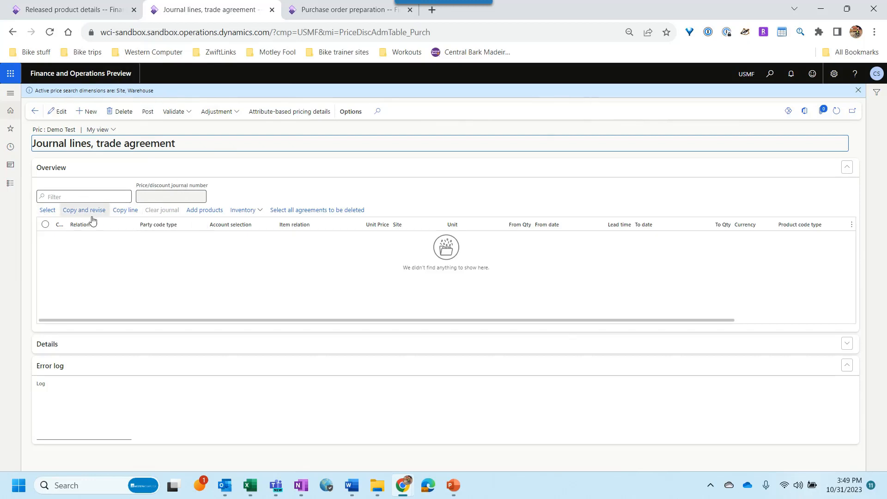
click(87, 112)
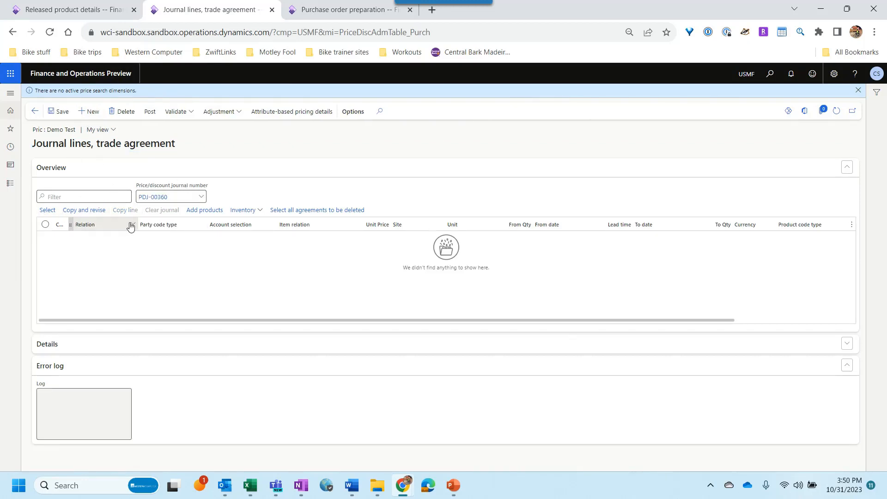
click(214, 239)
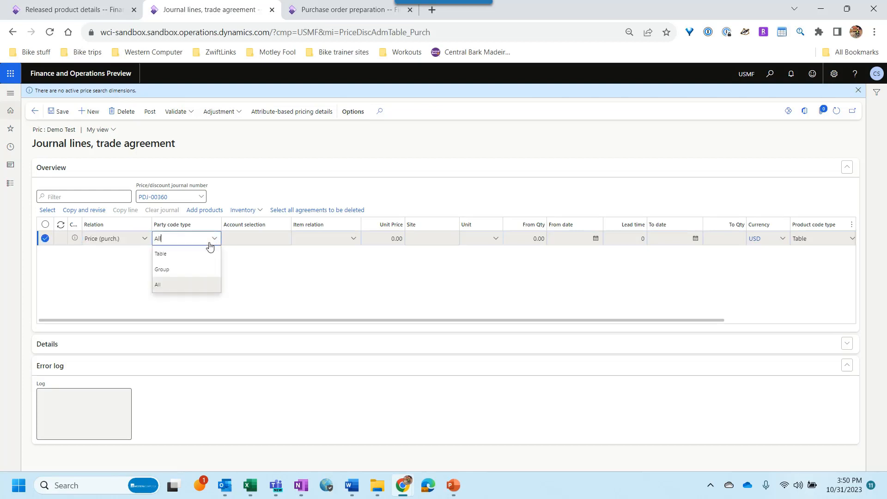
click(176, 255)
click(247, 239)
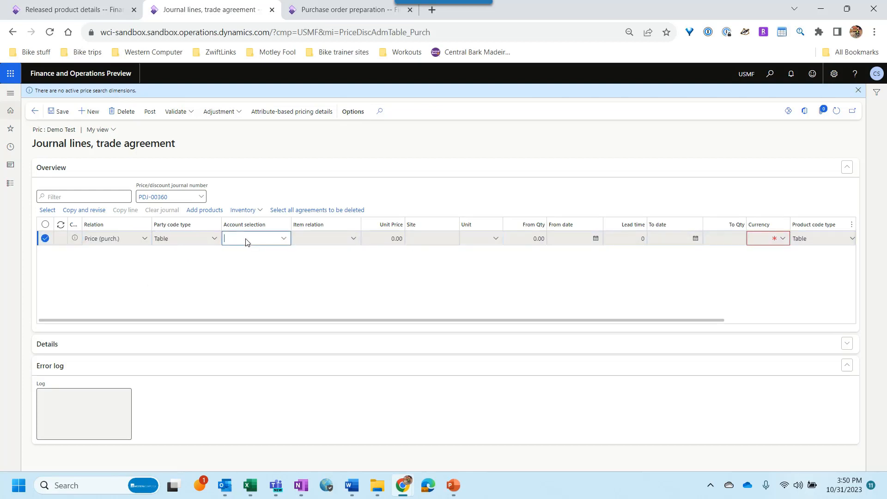
text(us-101)
key(Tab)
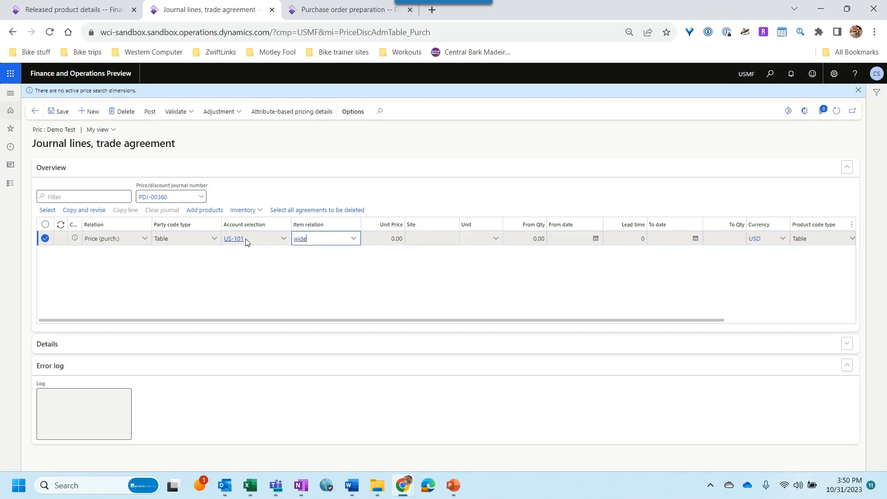
- Complete the new line with item Widget, unit price 9 and site 1, and save the journal
key(Tab)
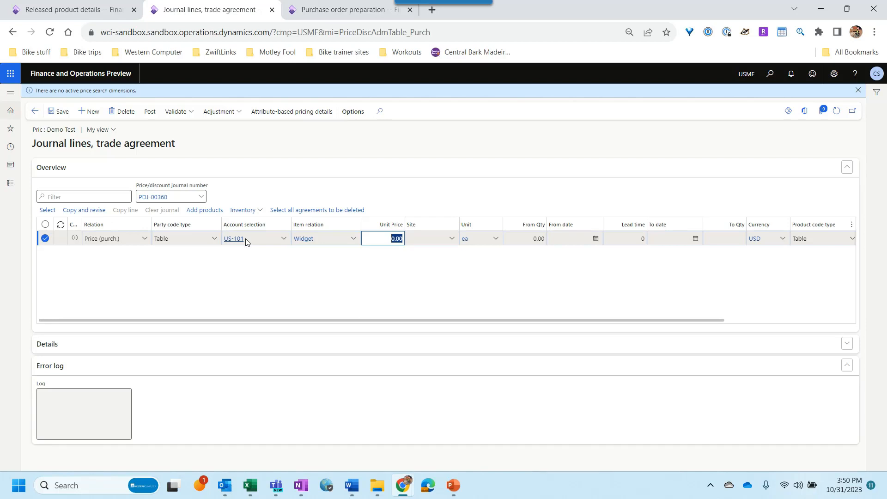
click(392, 239)
drag(392, 239, 400, 238)
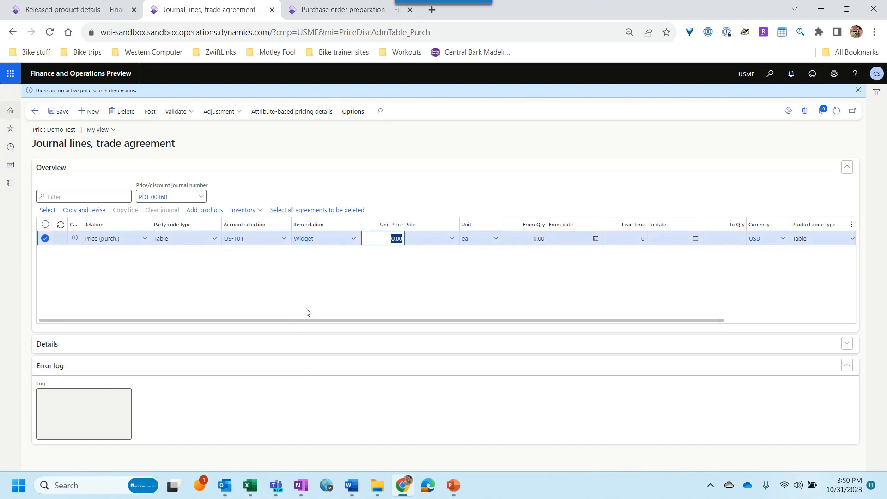
text(9)
key(Tab)
text(1)
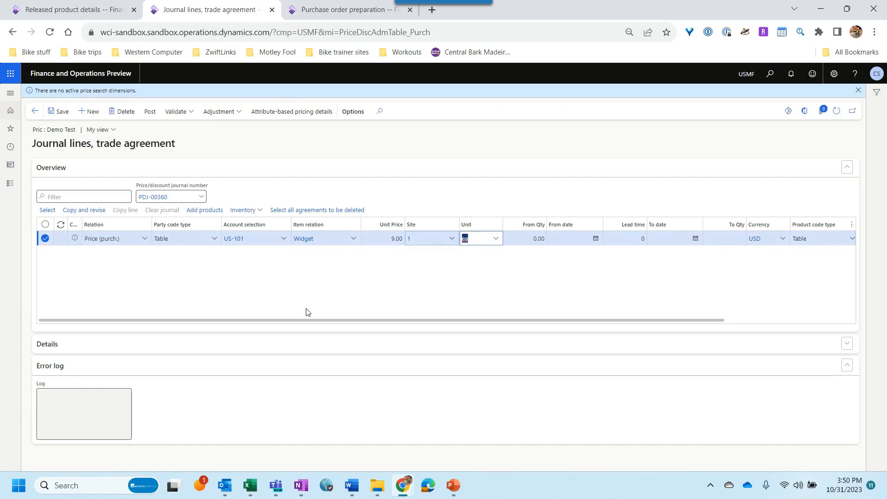
key(Tab)
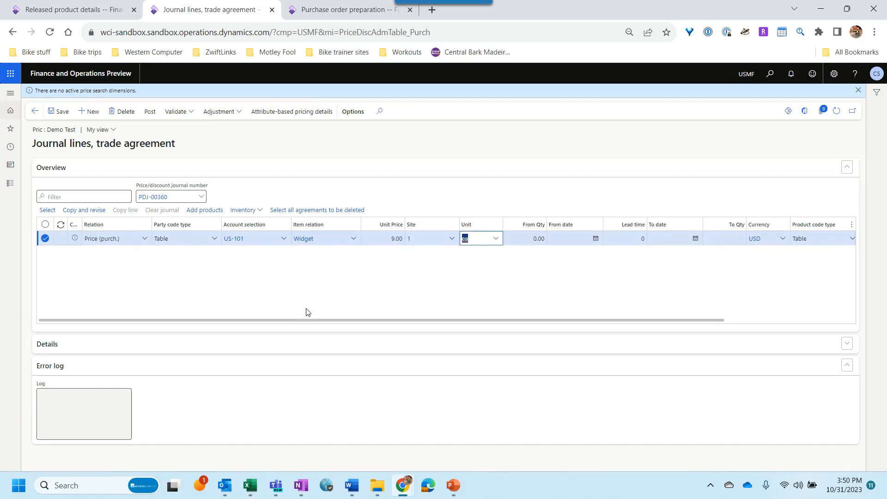
click(538, 238)
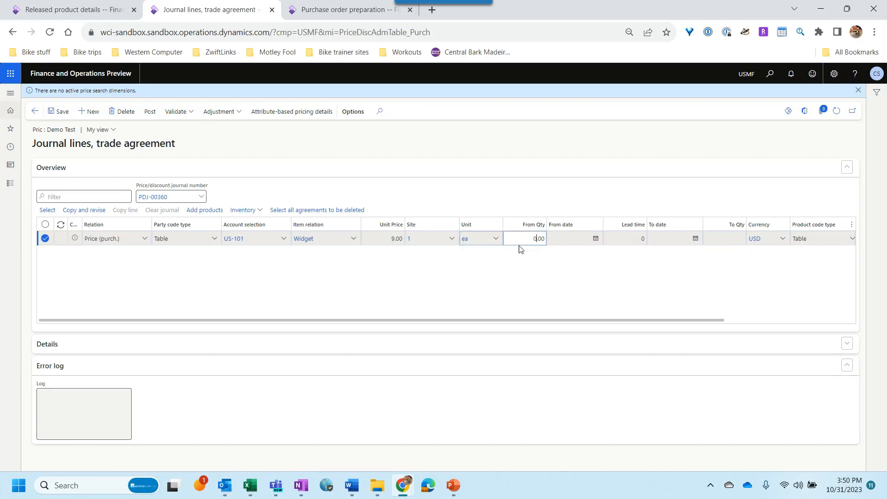
click(59, 112)
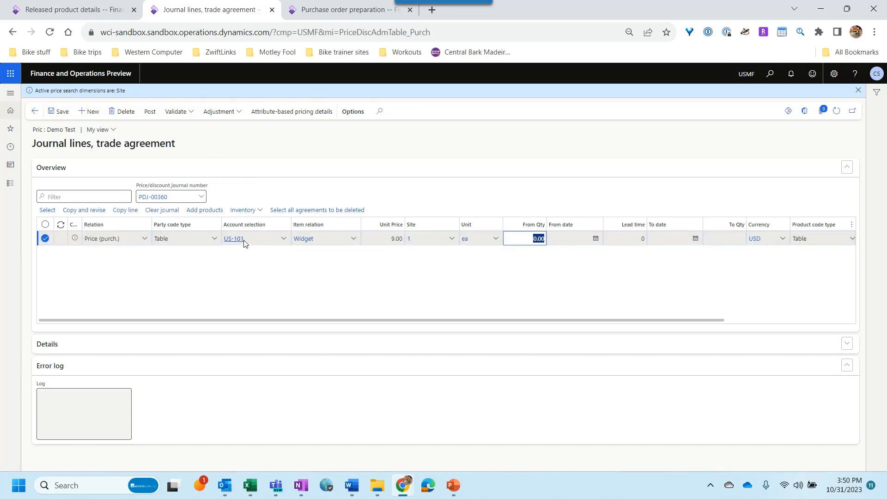
- Copy the Widget price line, change the copy to a second vendor account with unit price 9.50, and save
click(125, 211)
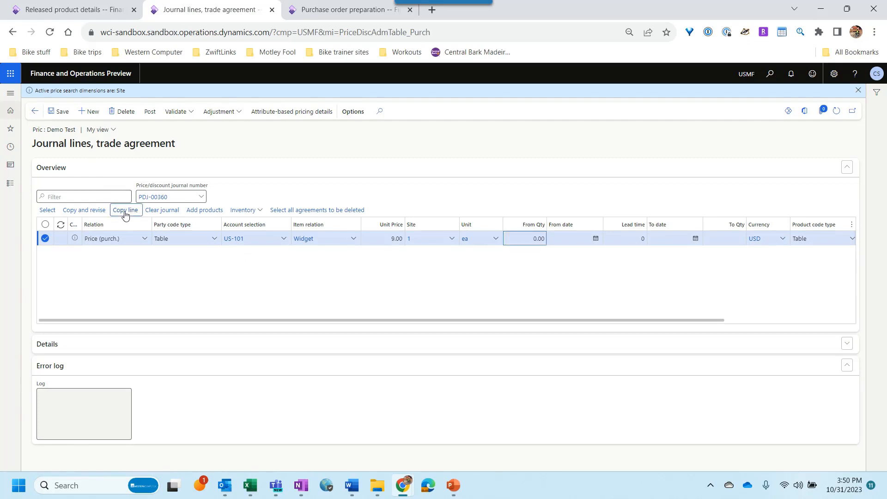
click(251, 242)
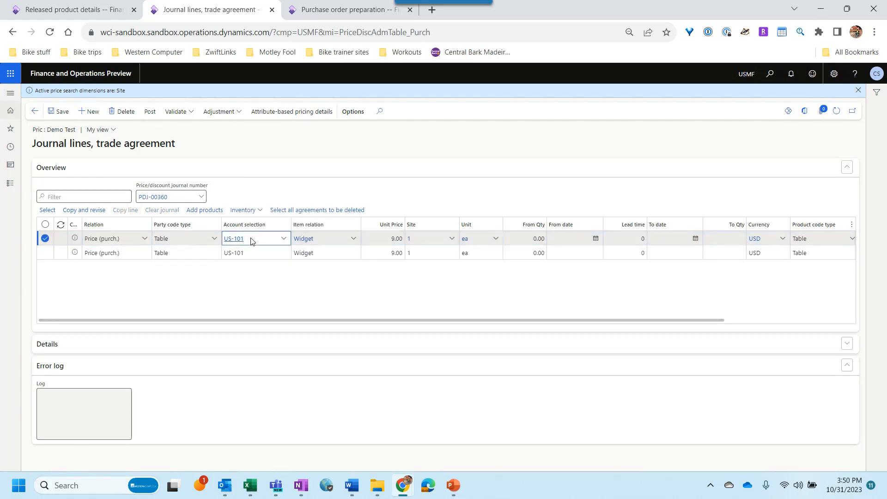
key(Tab)
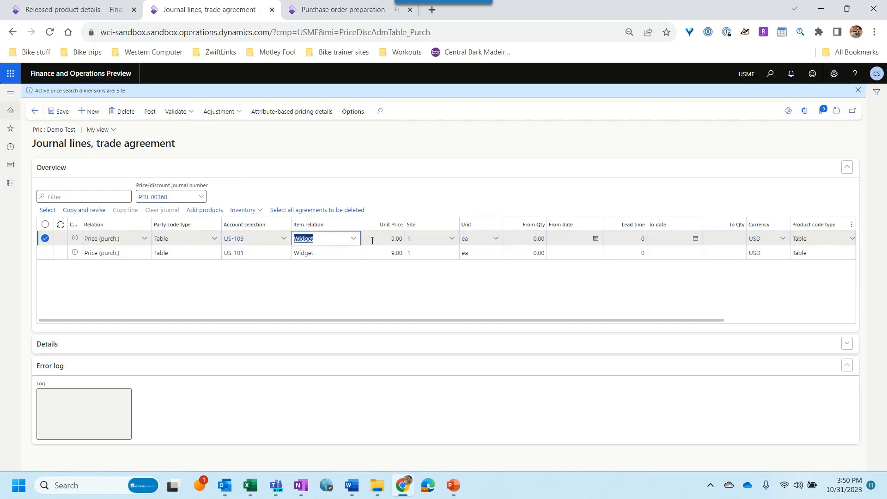
key(Tab)
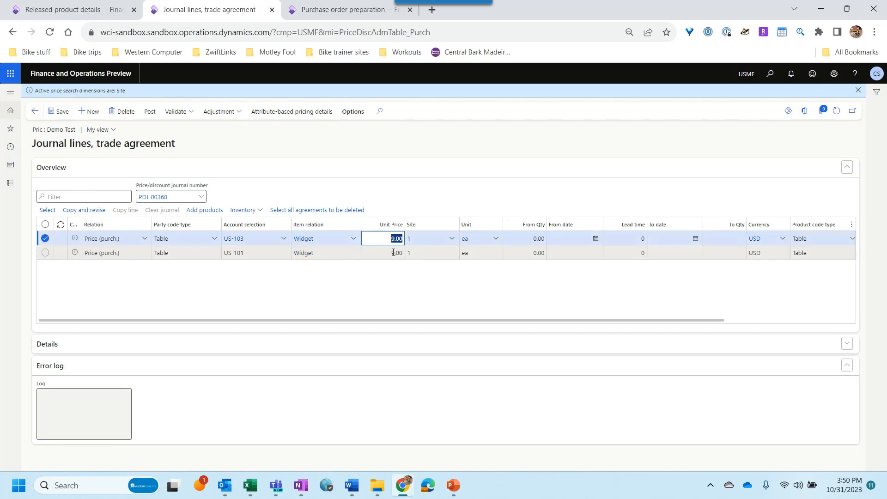
text(9.5)
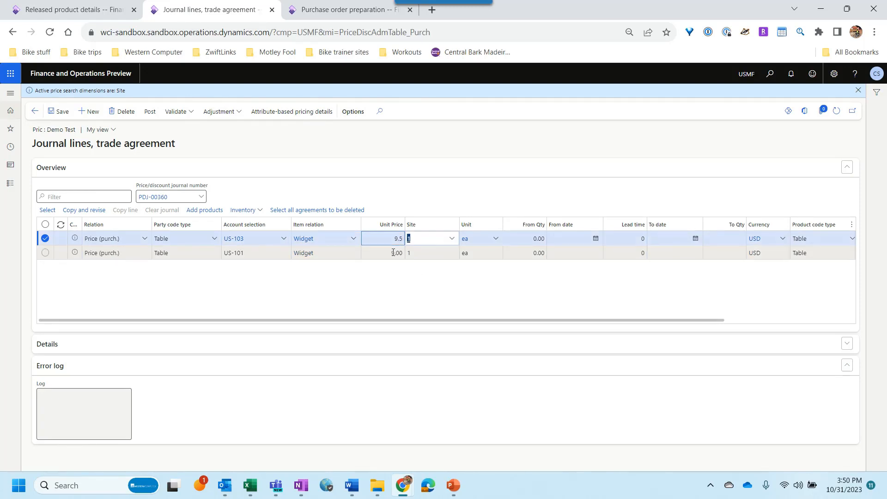
key(Tab)
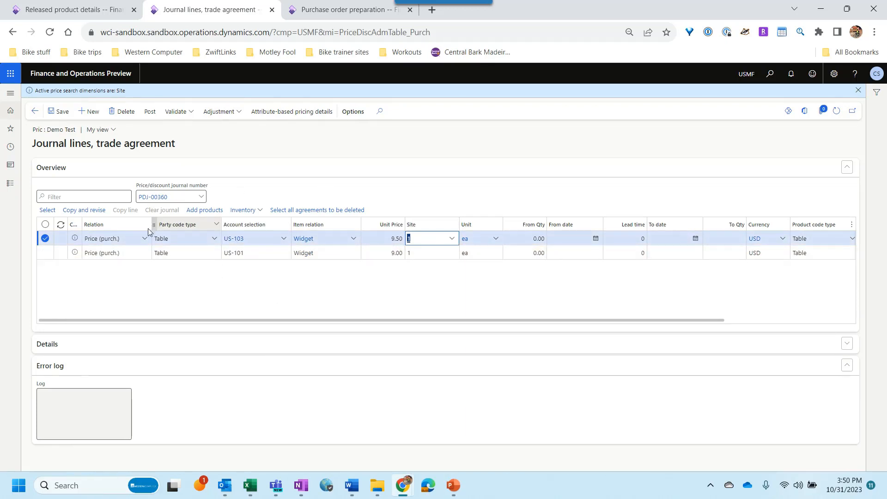
click(62, 113)
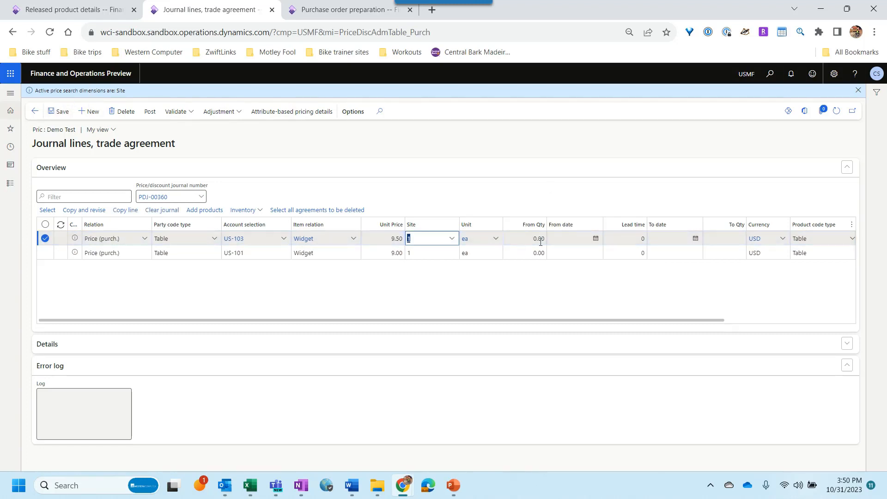
click(526, 237)
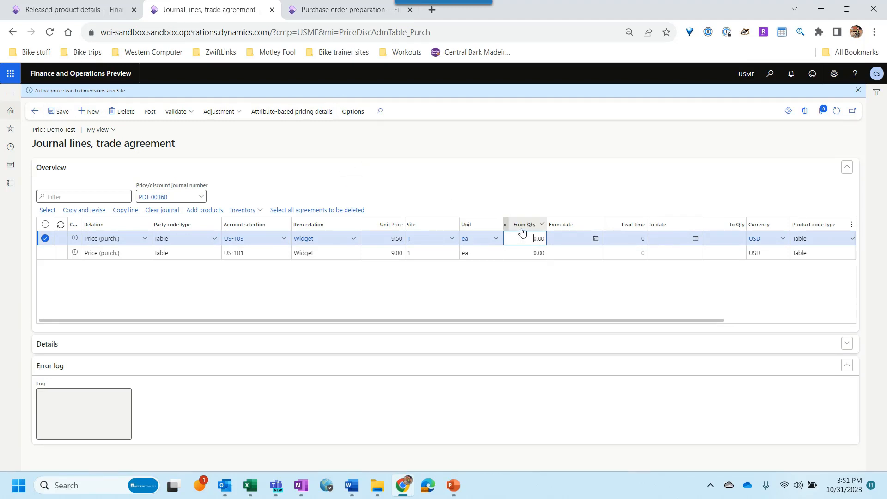
mouse_move(518, 227)
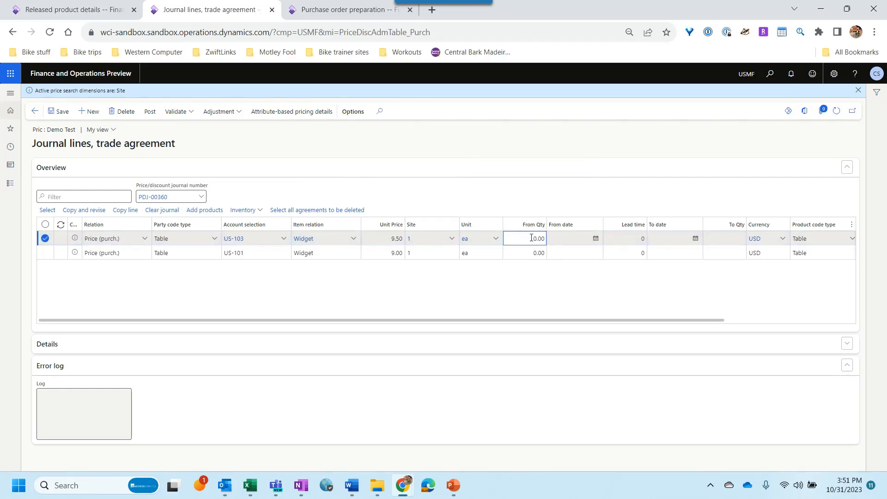
click(588, 239)
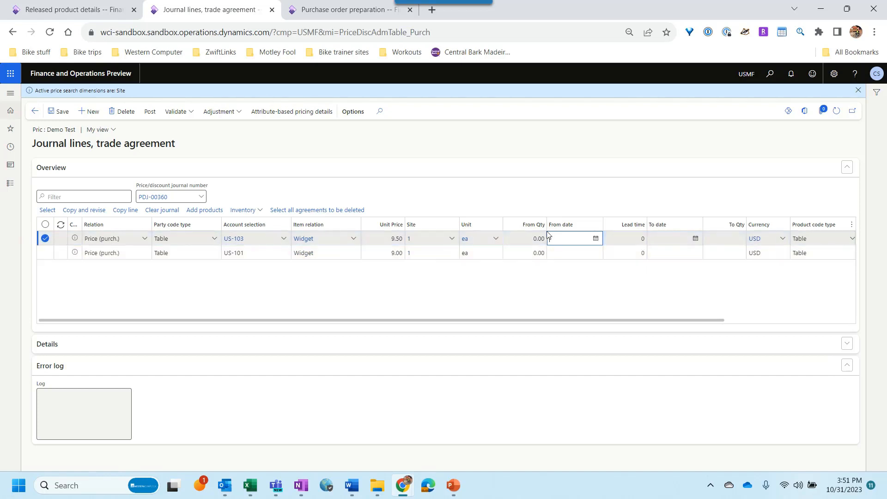
- Copy the first vendor's 9.00 price line and set the From Qty of one of the two lines to 100
click(261, 257)
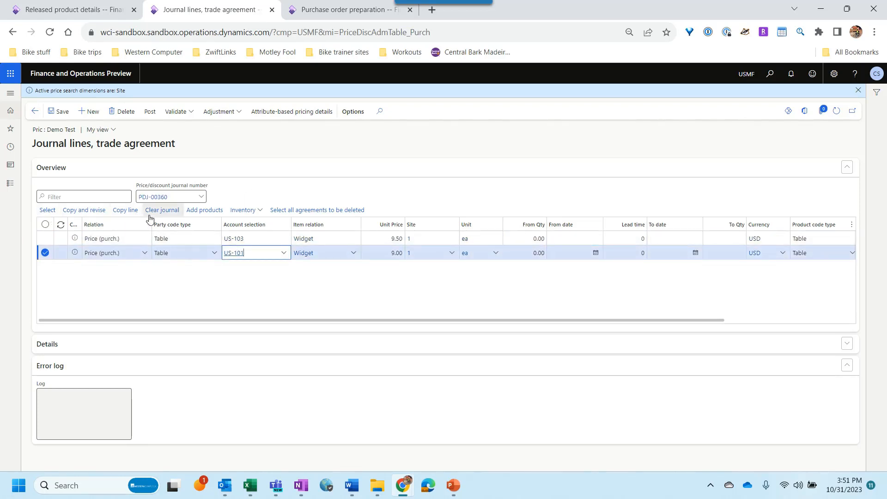
click(125, 210)
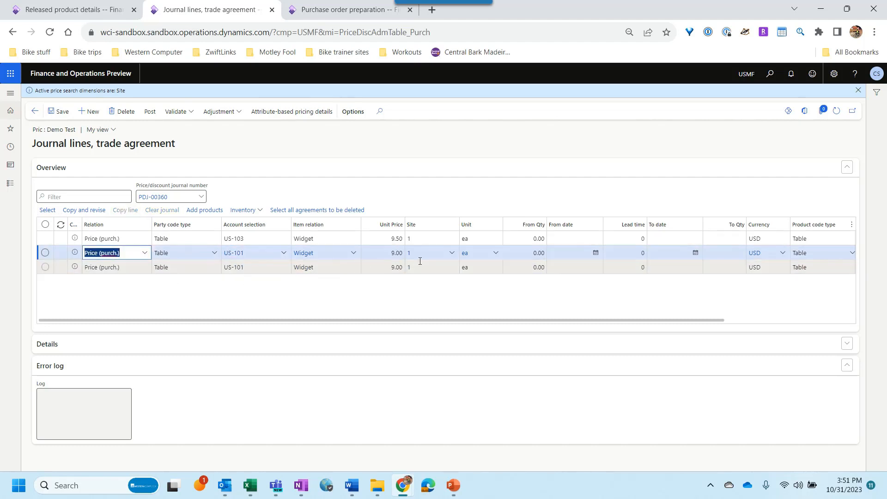
drag(533, 267, 545, 267)
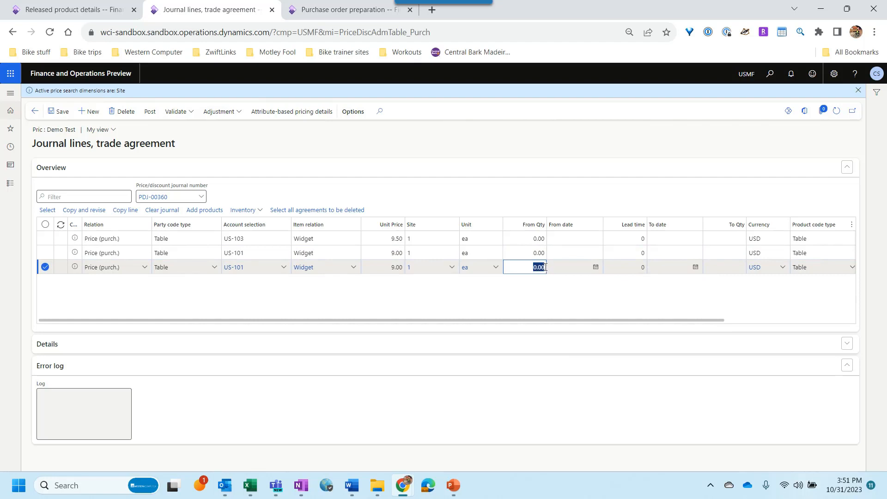
key(BackSpace)
text(100)
key(Tab)
key(Tab)
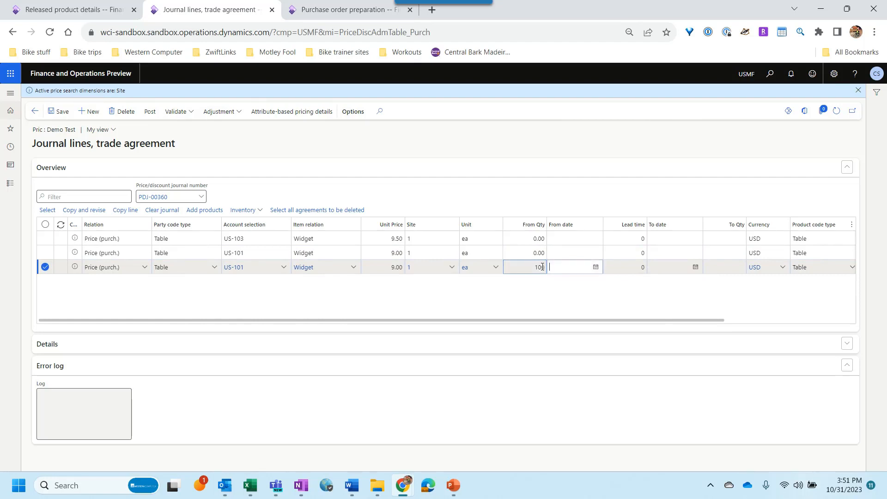
- Set the unit price of the line with From Qty 100 to 7.50
click(399, 263)
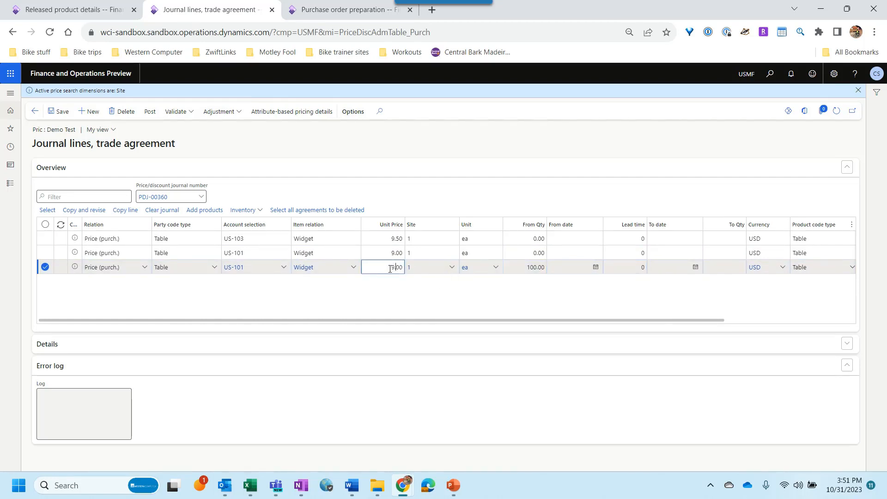
drag(399, 263, 403, 263)
text(7)
key(Tab)
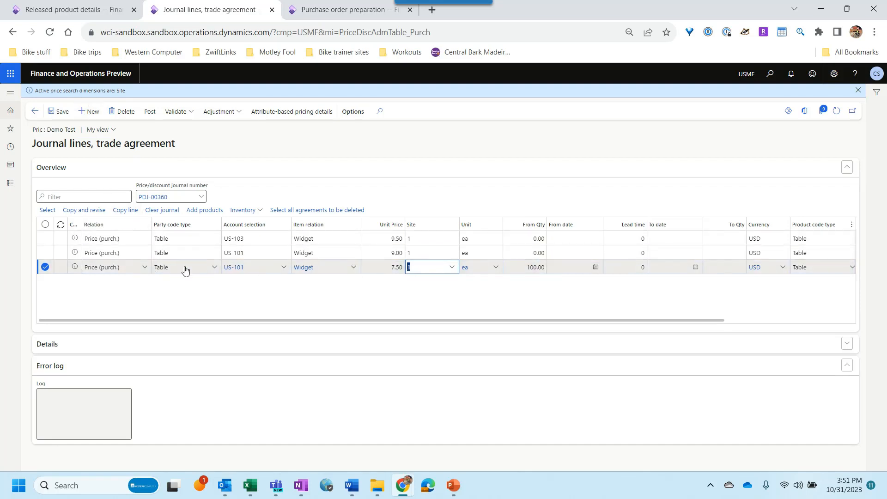
- Copy the first vendor's 9.00 price line again and set the From date on one of the two lines to 1/1/2024
click(253, 252)
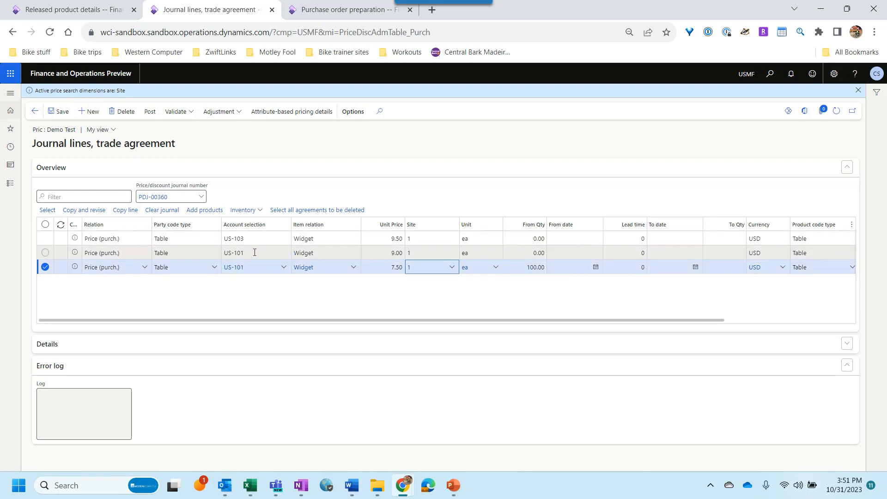
click(122, 211)
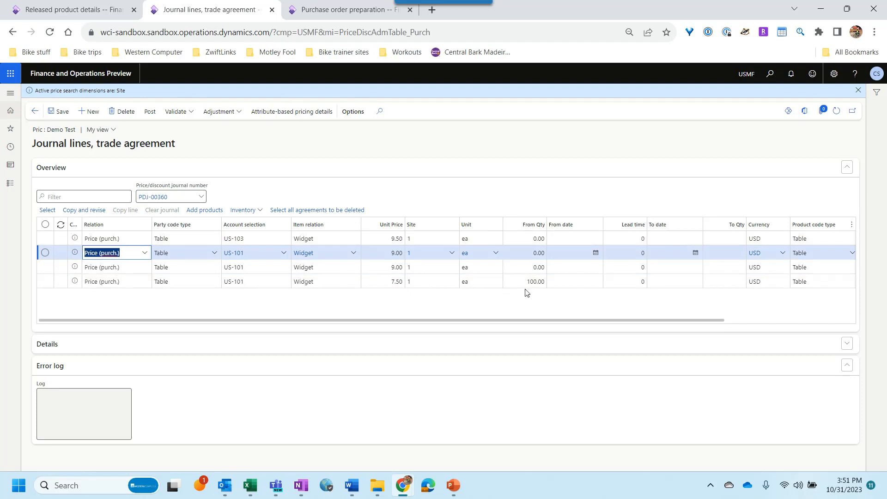
click(390, 281)
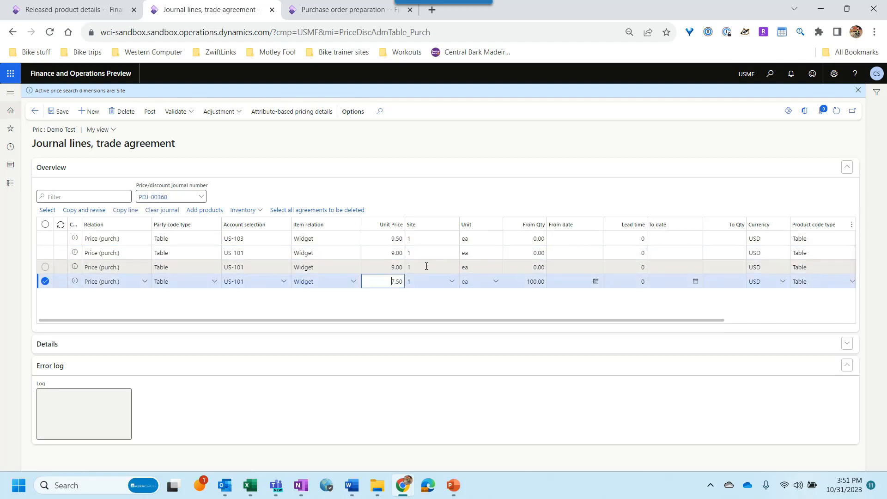
click(426, 266)
click(388, 266)
click(512, 267)
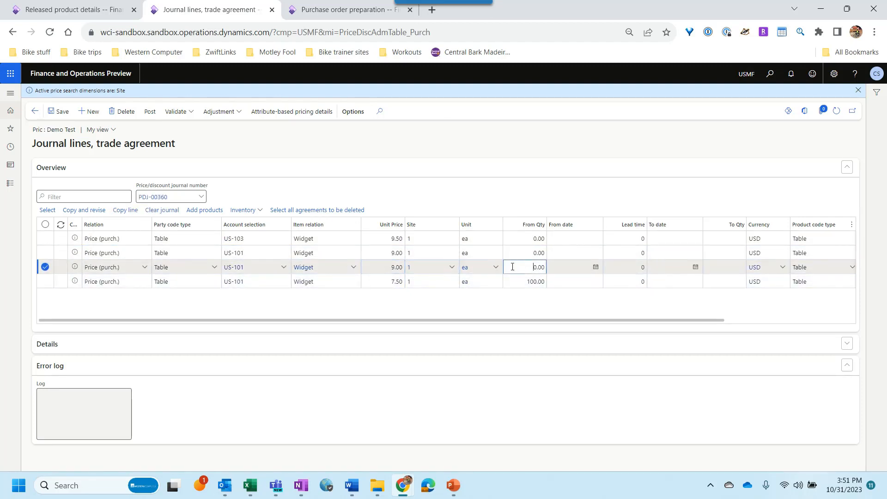
click(594, 268)
click(590, 285)
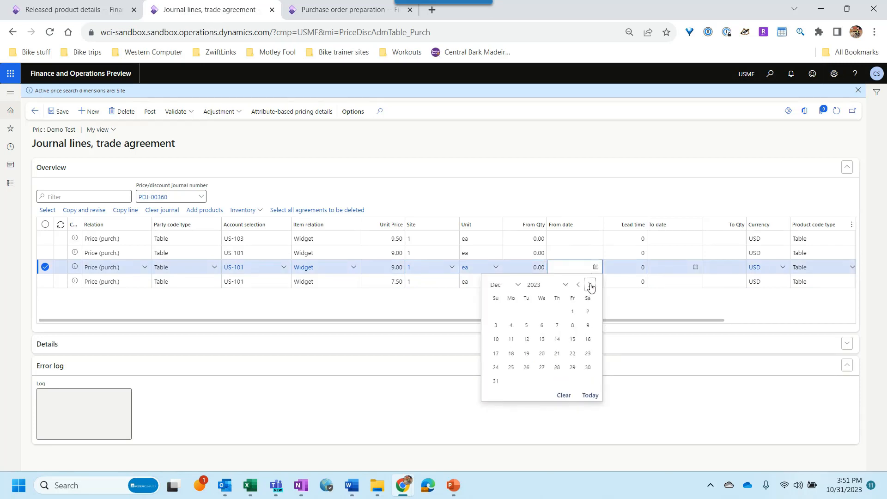
click(590, 285)
click(510, 312)
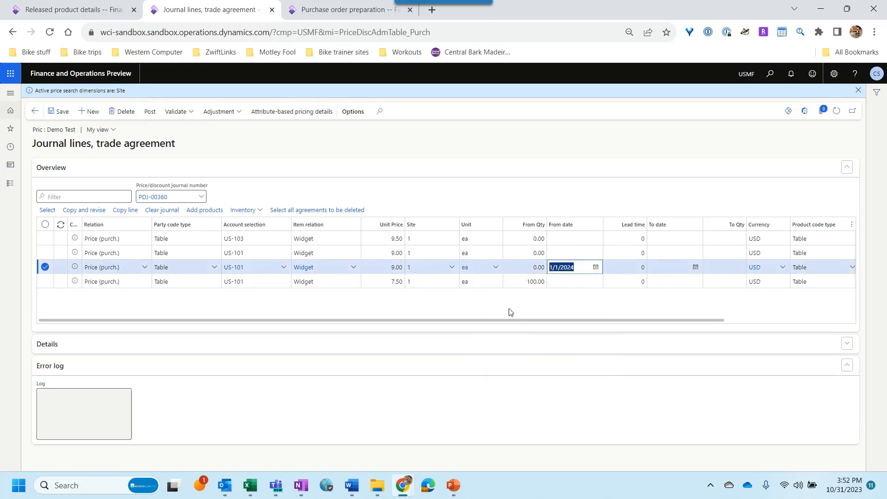
click(580, 267)
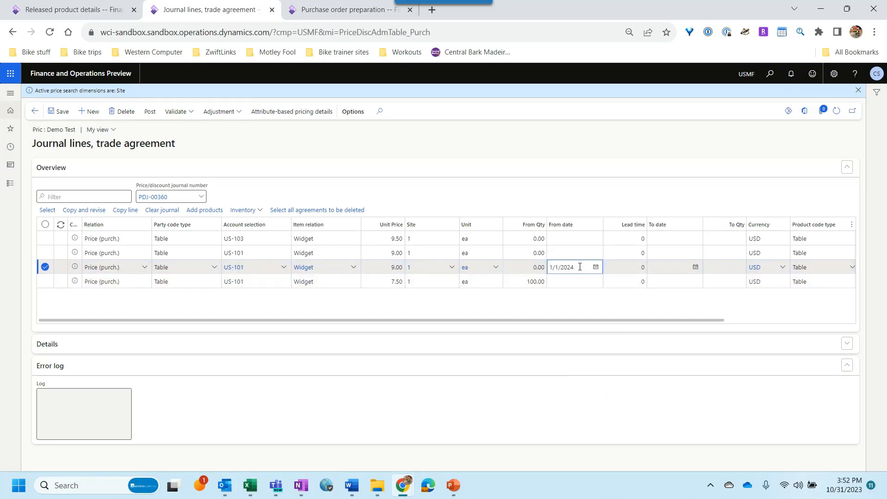
- Set the unit price of the line dated from 1/1/2024 to 9.25 and post the trade agreement journal without batch processing
click(397, 267)
double_click(398, 267)
text(9)
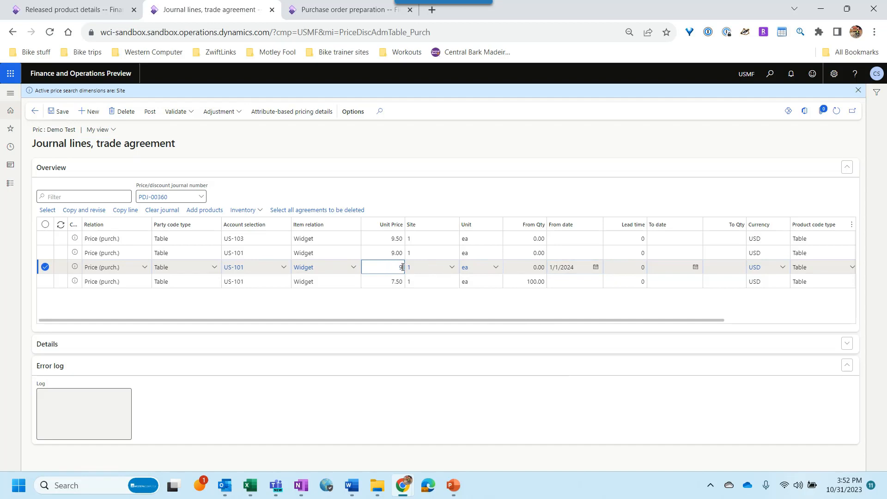
key(Tab)
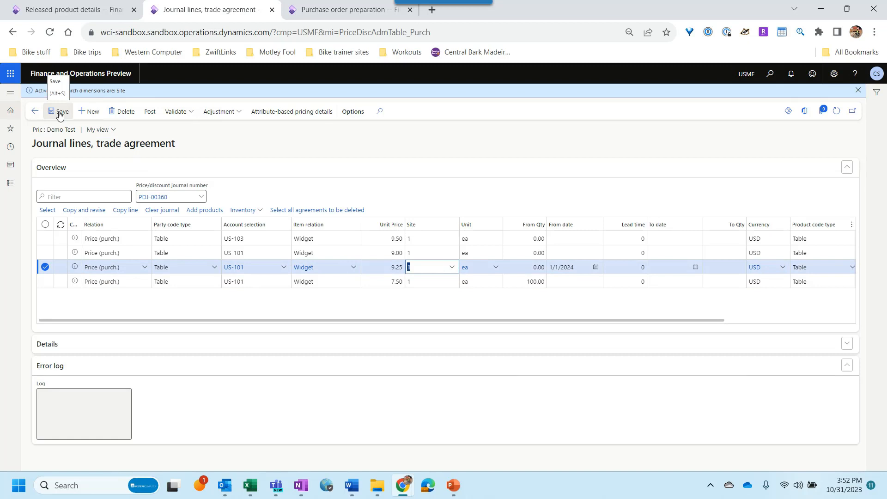
click(150, 112)
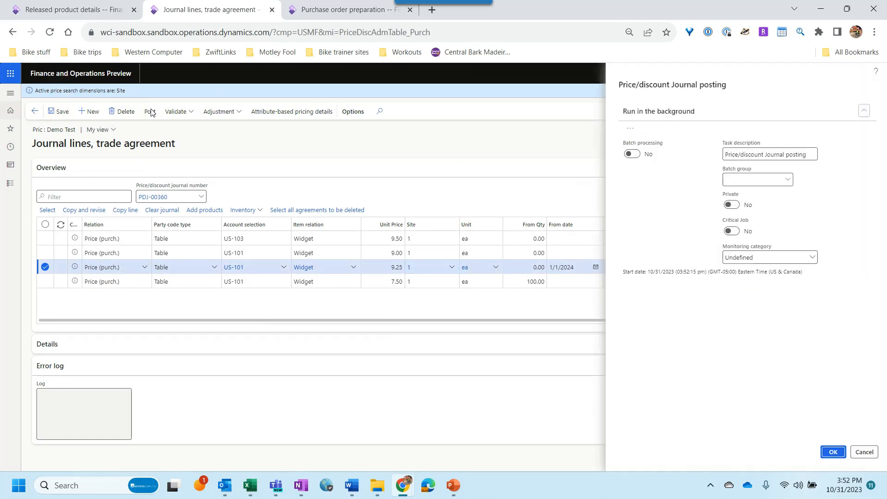
click(833, 452)
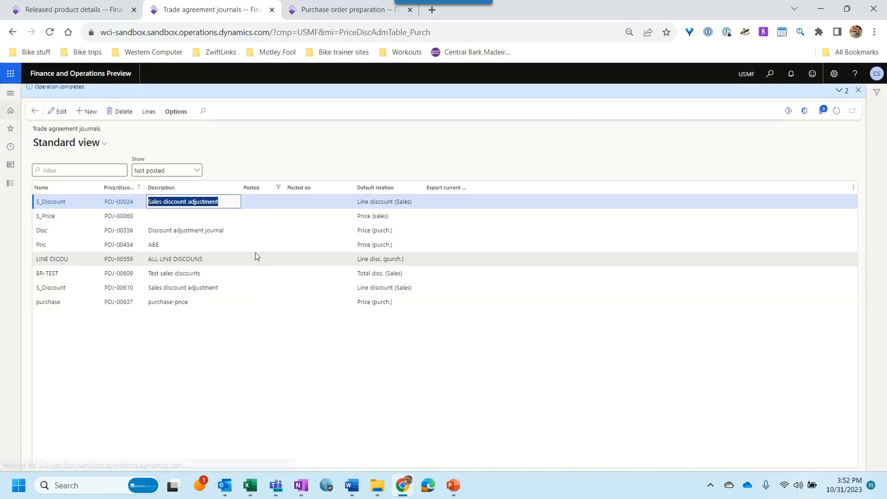
- View the Widget product's purchase trade agreements, review their dates, quantities and amounts, and return to the released product details
click(95, 10)
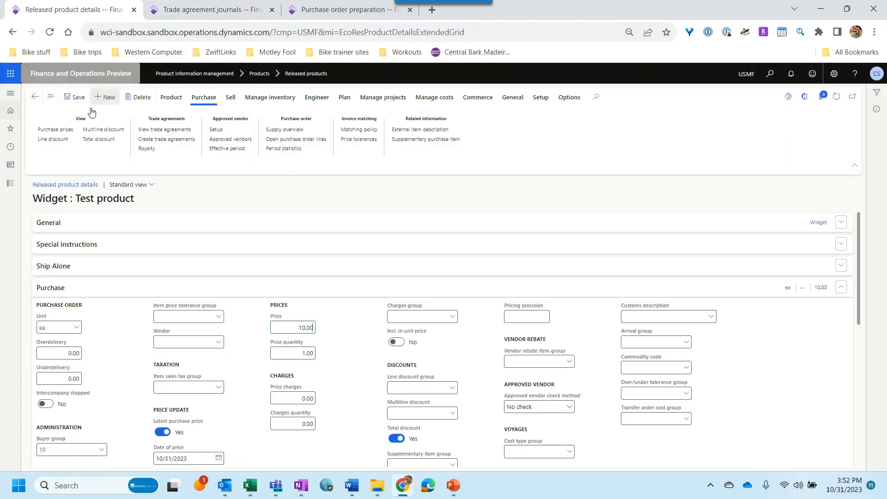
click(165, 131)
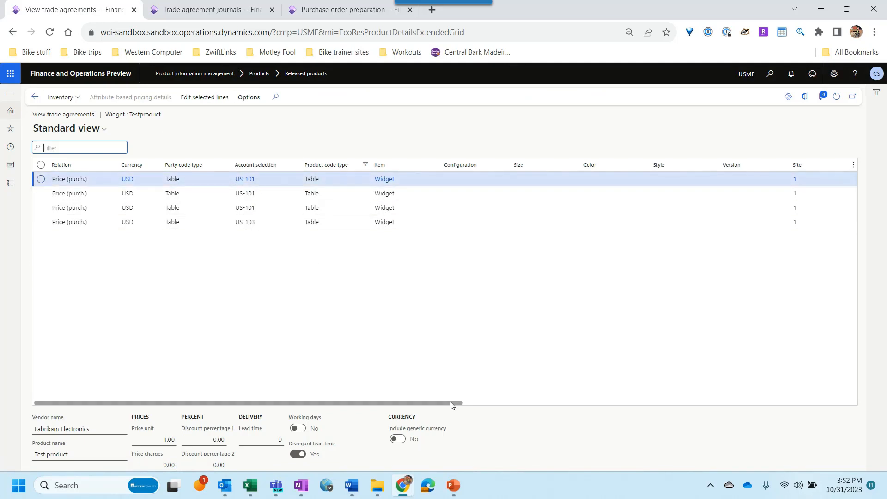
drag(451, 405, 787, 416)
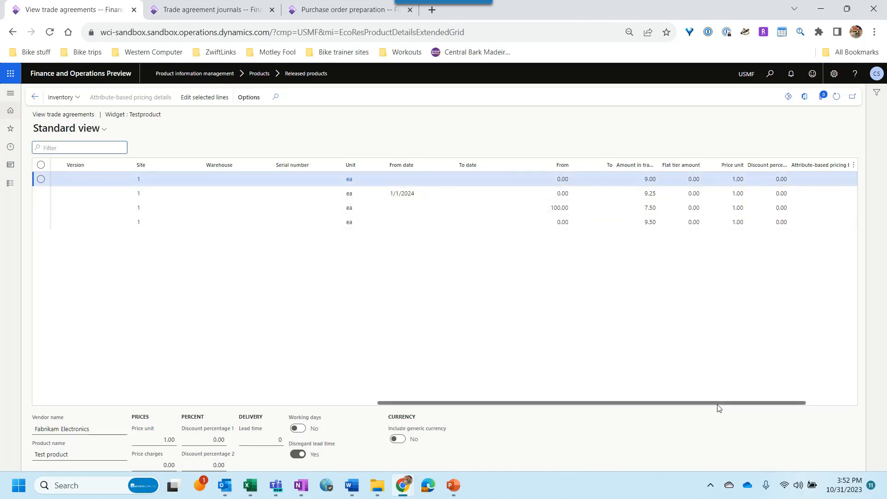
drag(716, 404, 289, 378)
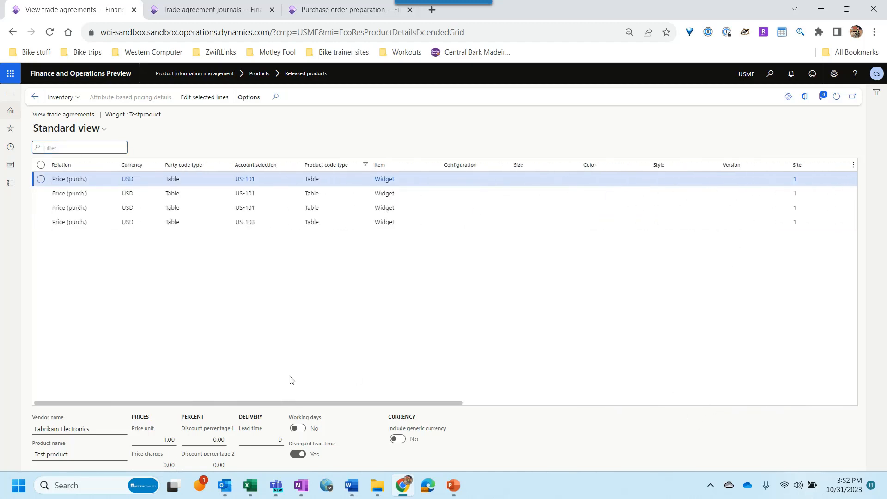
click(35, 98)
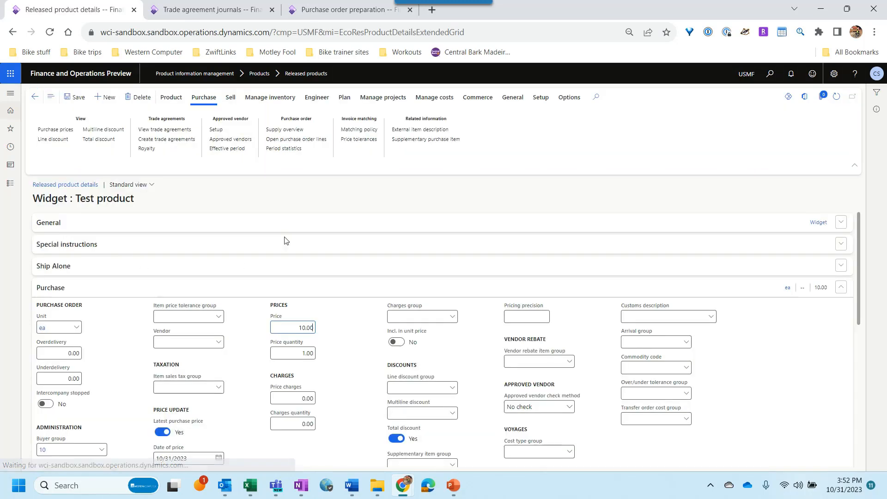
- Create a purchase order from the Purchase order preparation workspace for the vendor Datum Receivers, Inc., keeping site 1 and warehouse 11
click(330, 13)
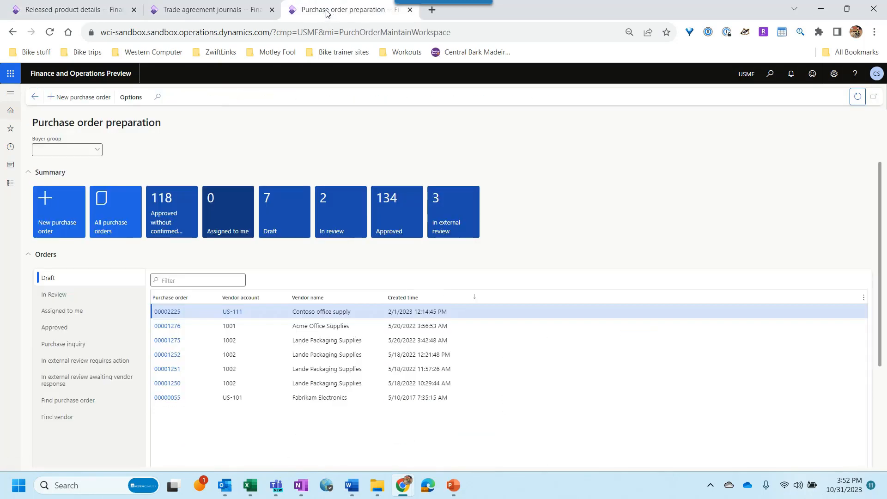
click(68, 210)
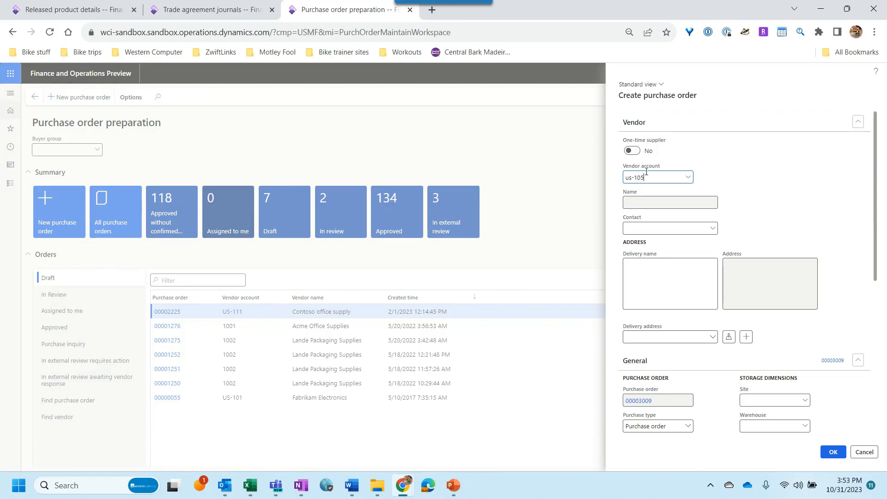
key(Tab)
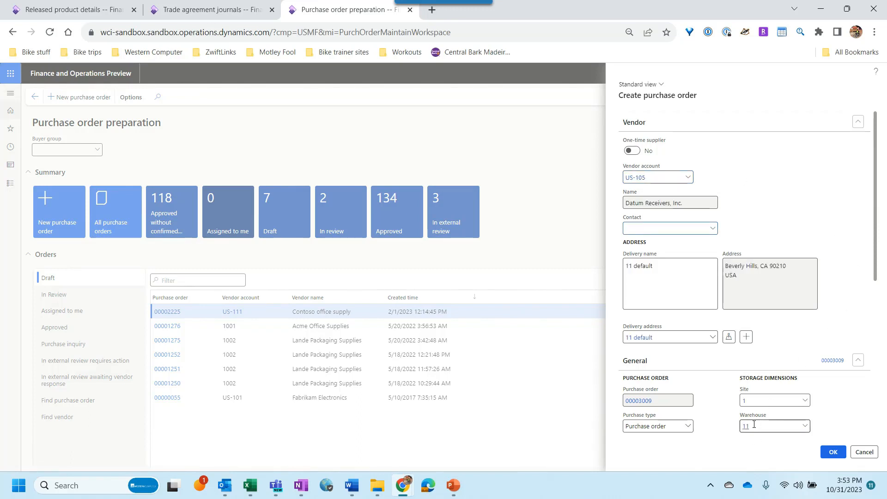
scroll(806, 429, down, 3)
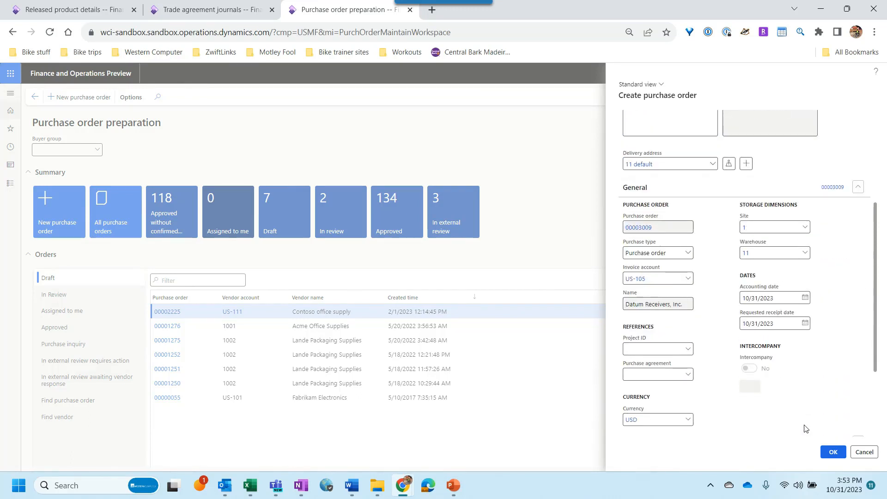
click(825, 455)
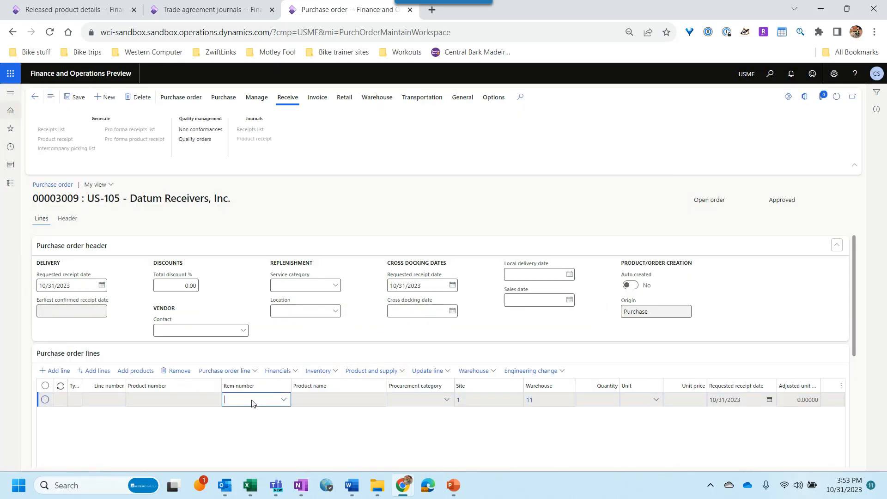
- Enter Widget as the item on the order's first line, check its unit price, and return to the Purchase order preparation workspace
text(widget)
key(Tab)
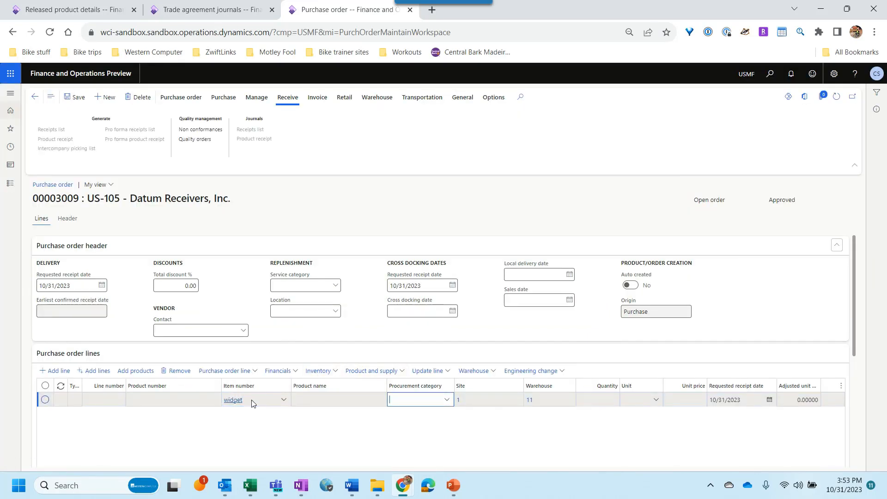
click(701, 400)
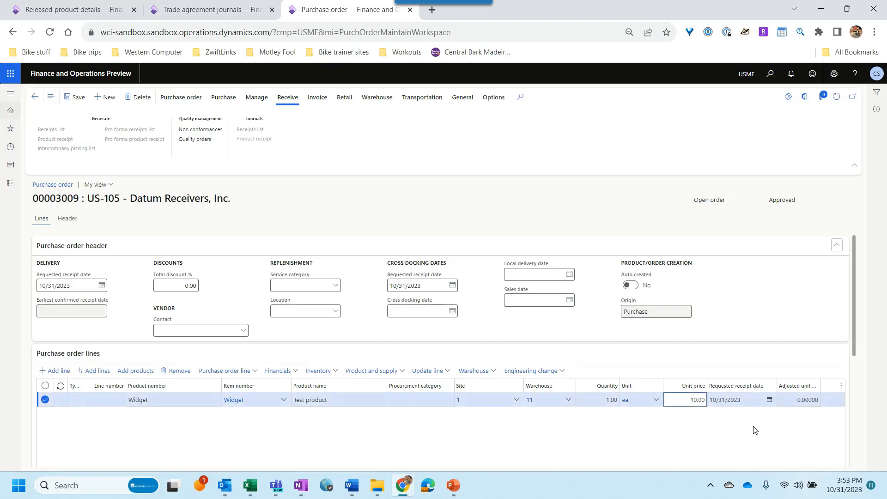
click(34, 97)
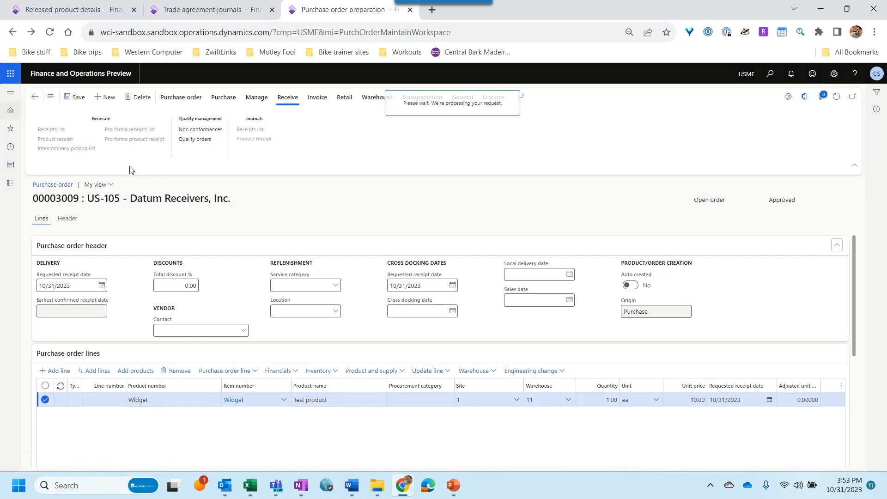
- Create another purchase order, this time for the vendor Fabrikam Electronics
click(46, 215)
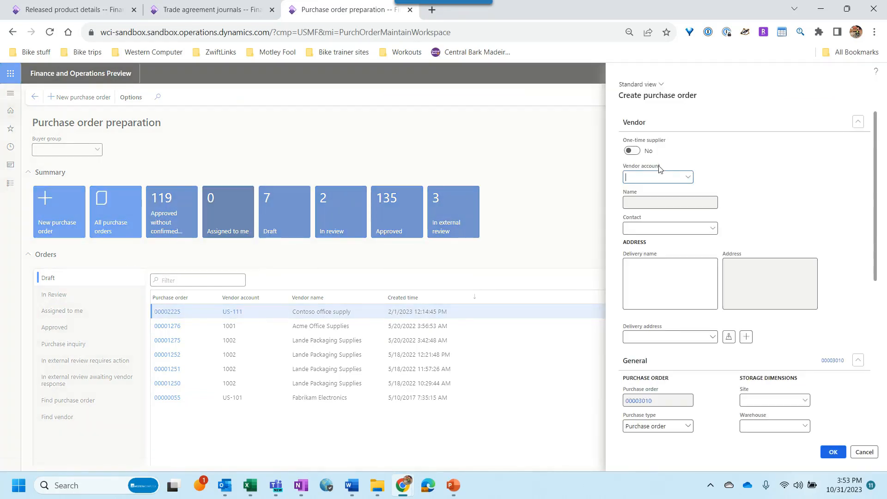
text(us-101)
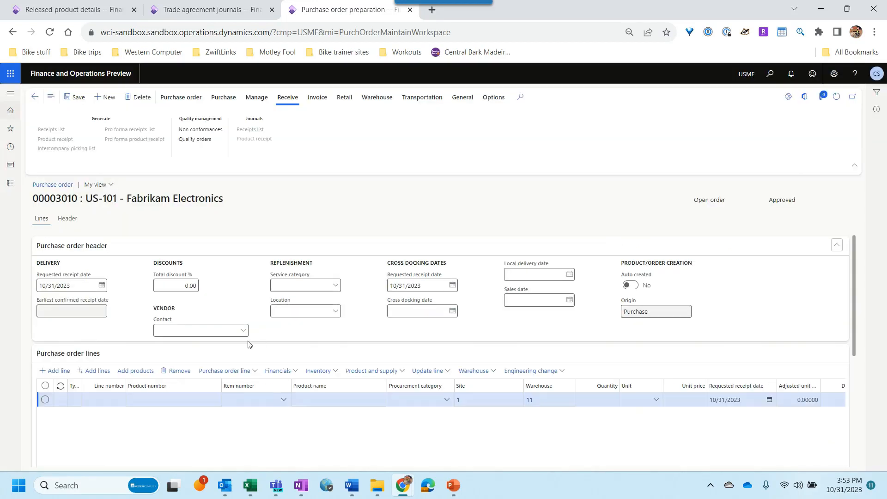
click(422, 284)
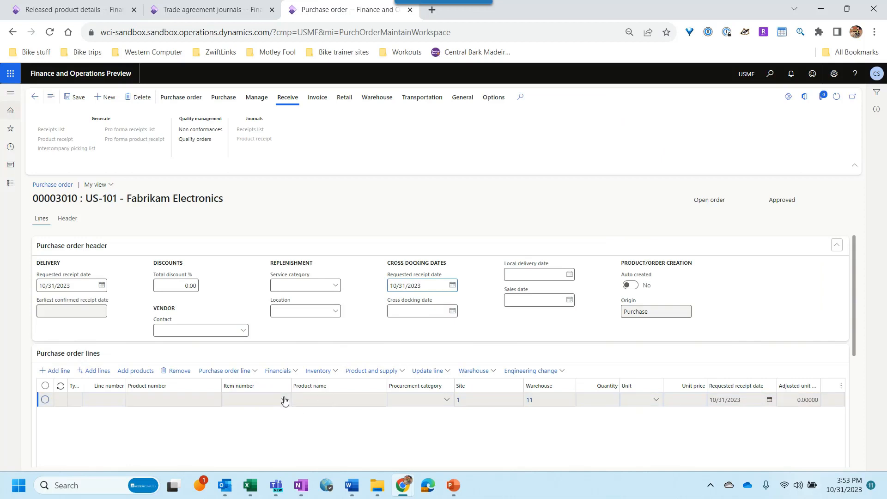
- Enter Widget as the item on the Fabrikam Electronics order line and set its quantity to 120
click(263, 400)
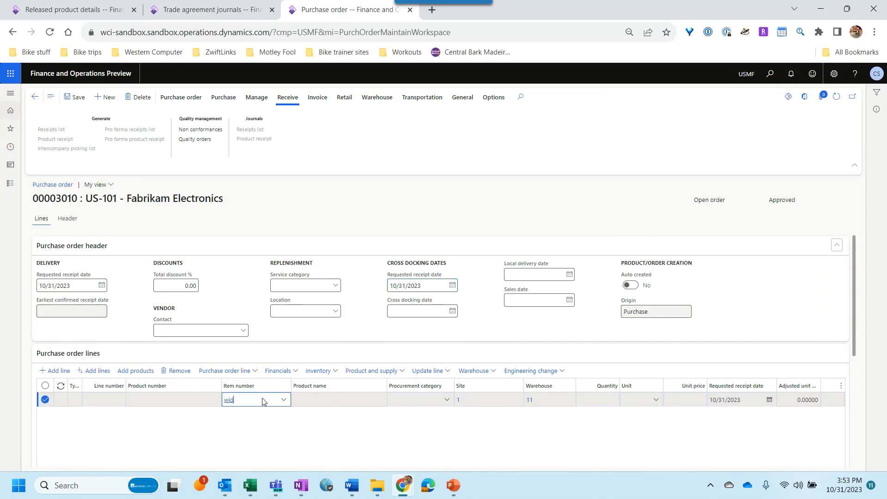
key(Tab)
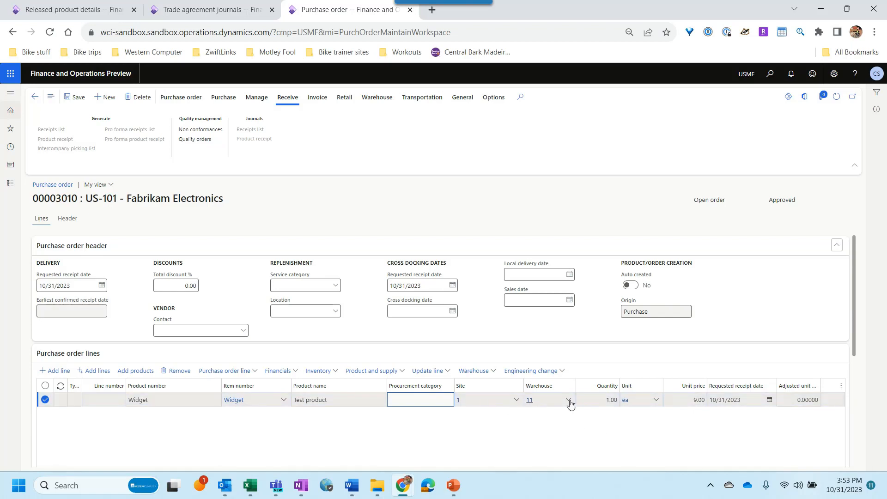
click(615, 400)
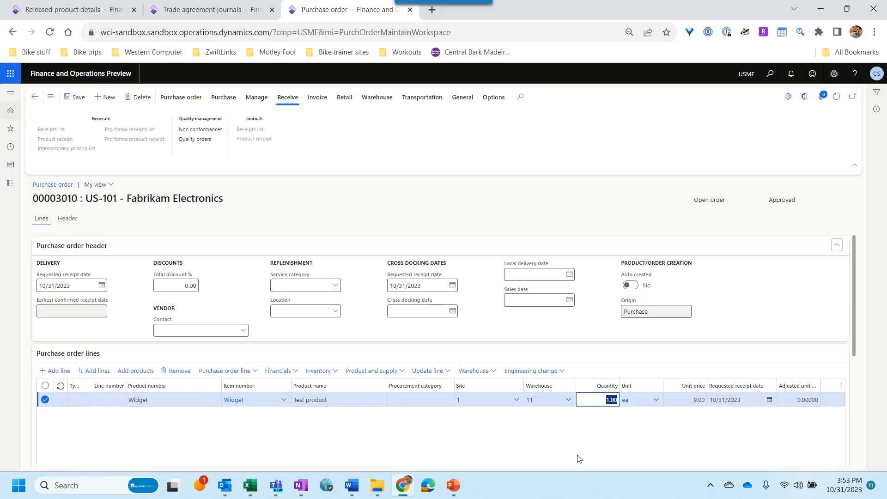
text(1)
key(Tab)
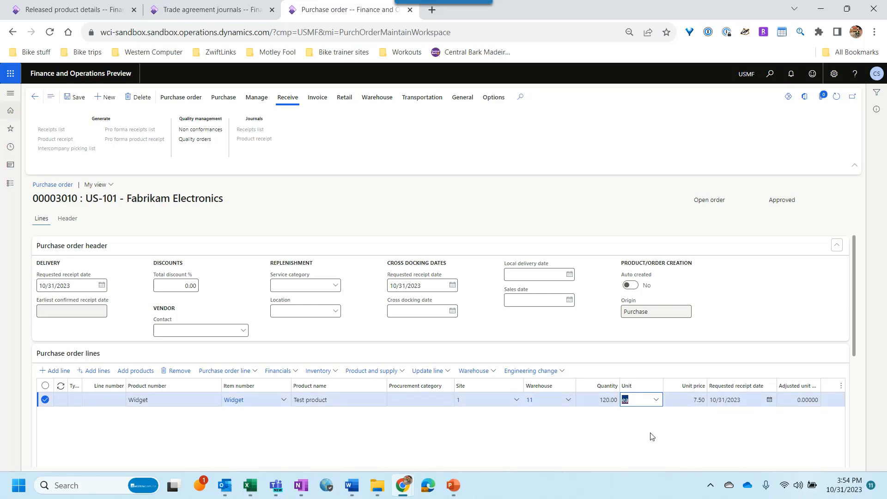
key(Tab)
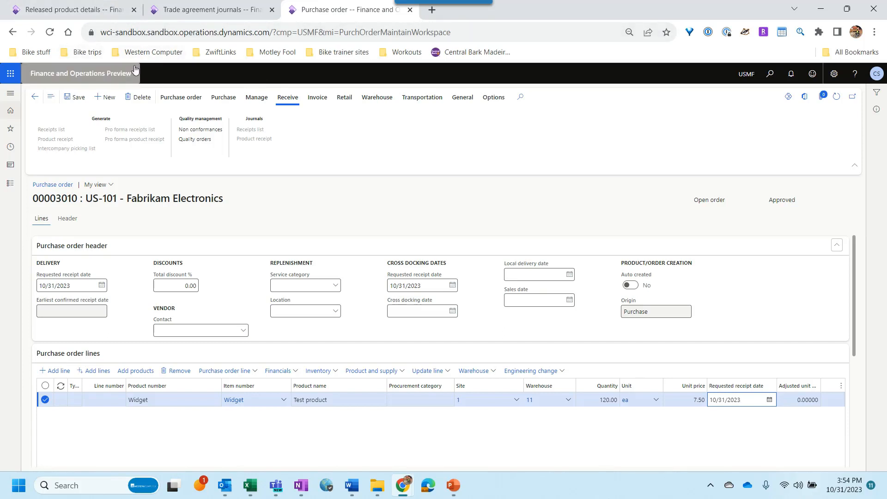
- Switch to the Sample vendor pricing workbook in Excel and examine its part numbers and unit prices
mouse_move(252, 488)
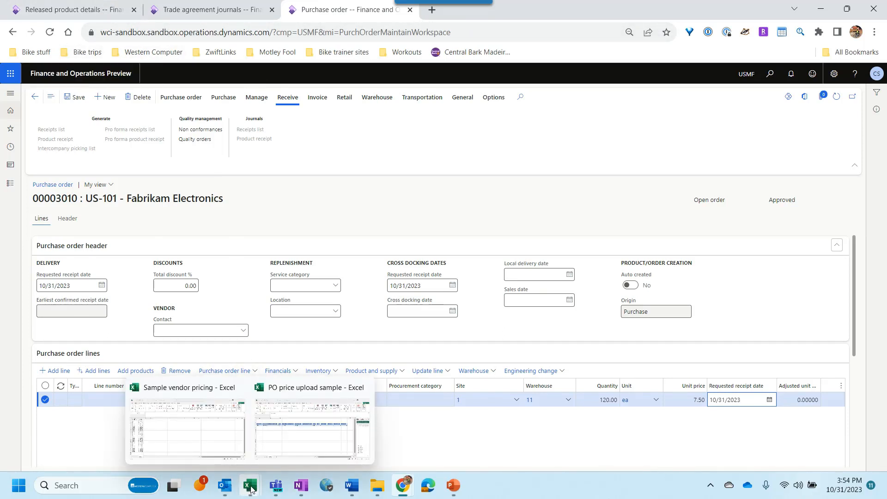
click(155, 445)
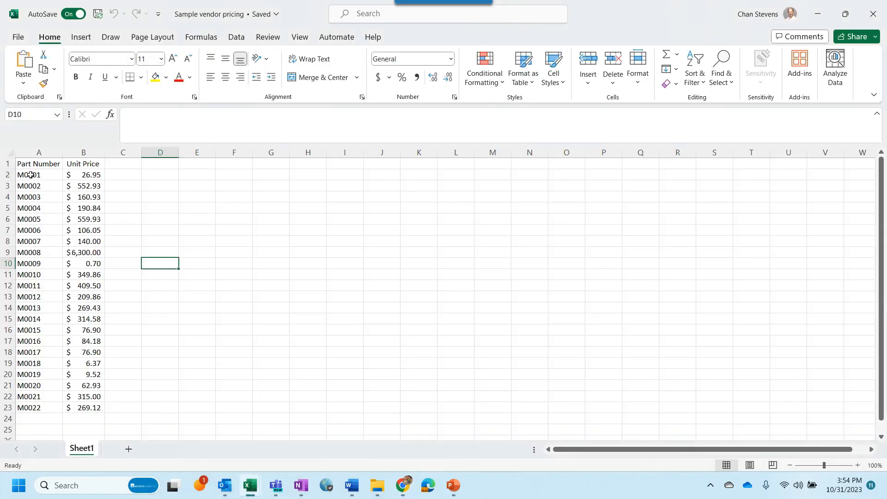
drag(30, 174, 42, 319)
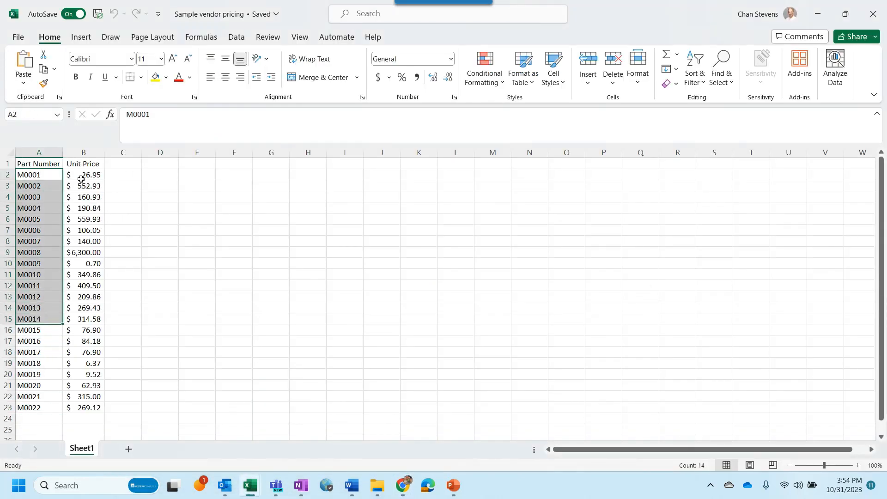
click(84, 176)
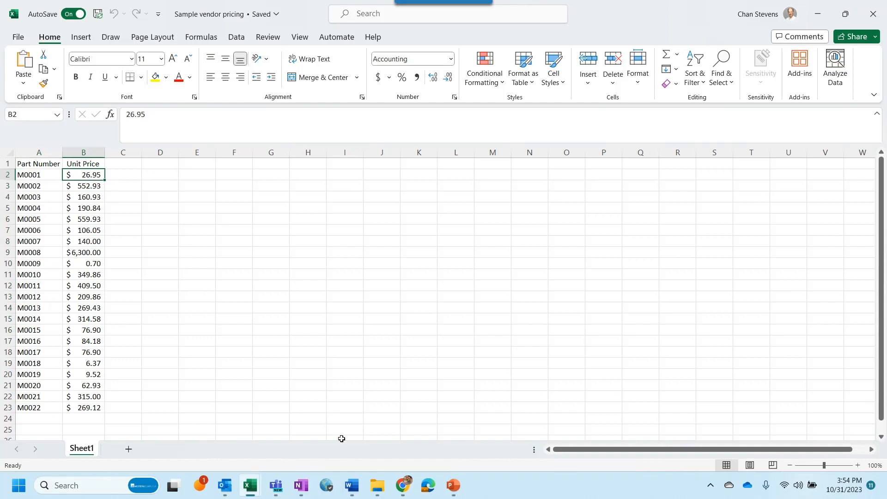
- Bring up the PO price upload sample workbook and examine its trade agreement journal line table
mouse_move(404, 488)
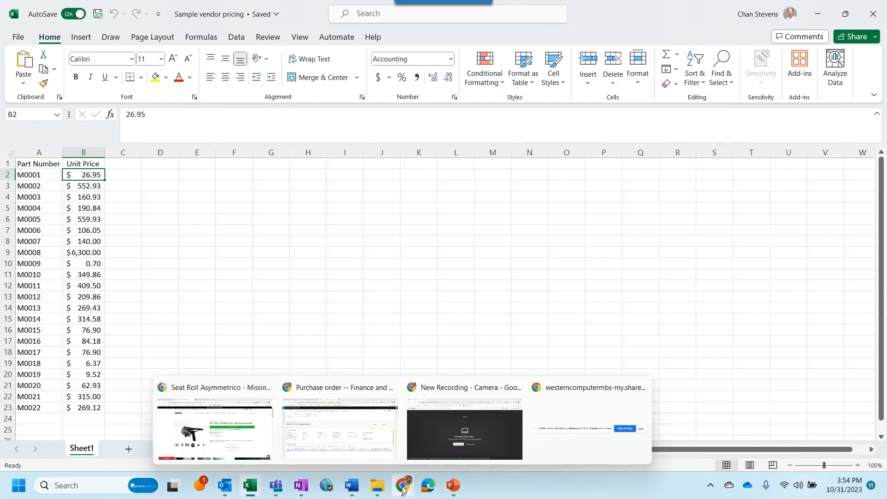
mouse_move(255, 491)
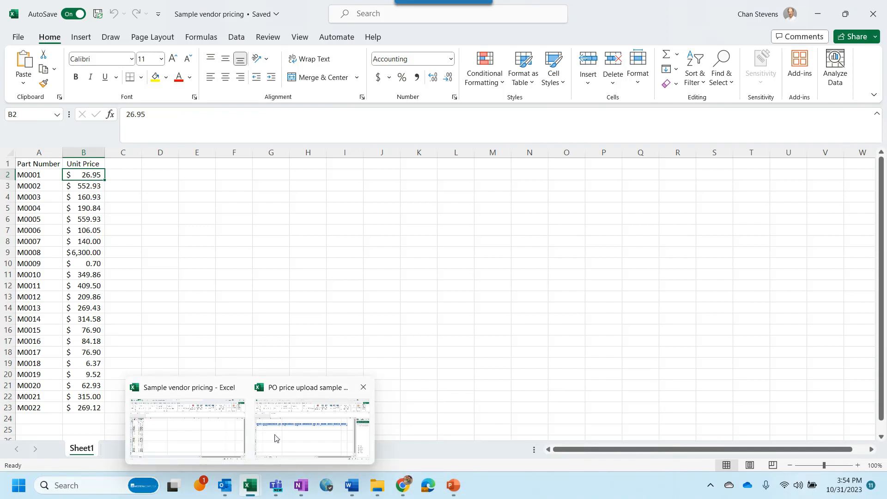
click(283, 437)
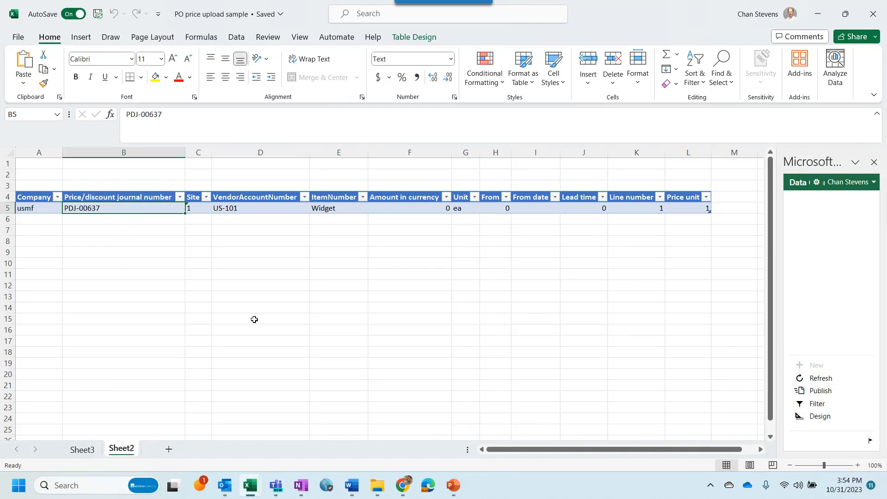
- Copy part numbers M0001 through M0022 from the Sample vendor pricing workbook into the upload table's ItemNumber column, starting below Widget
key(alt+Tab)
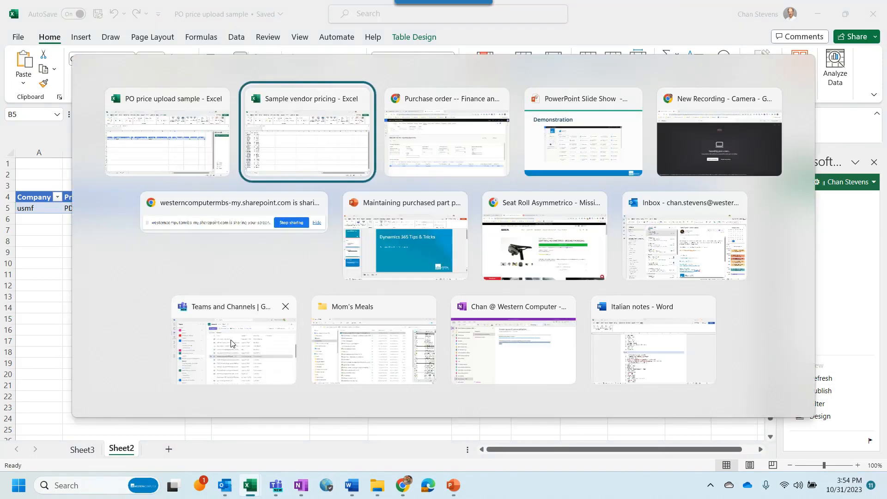
drag(35, 179, 33, 403)
key(ctrl+c)
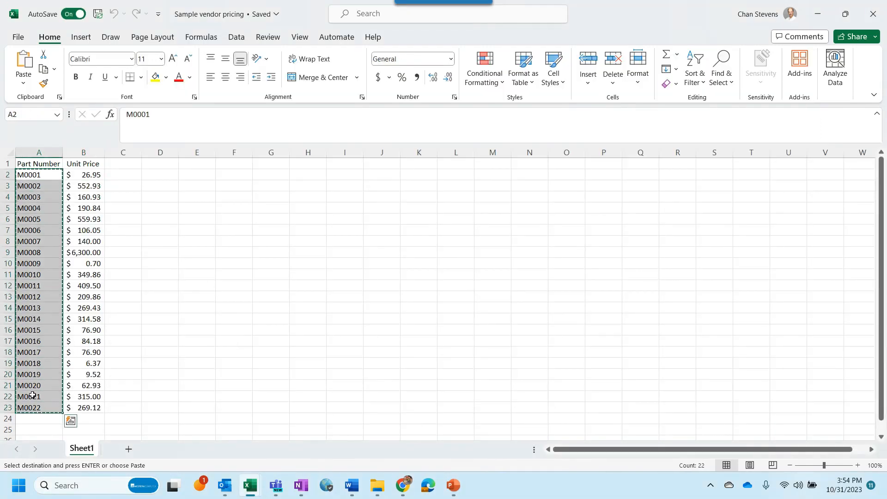
key(alt+Tab)
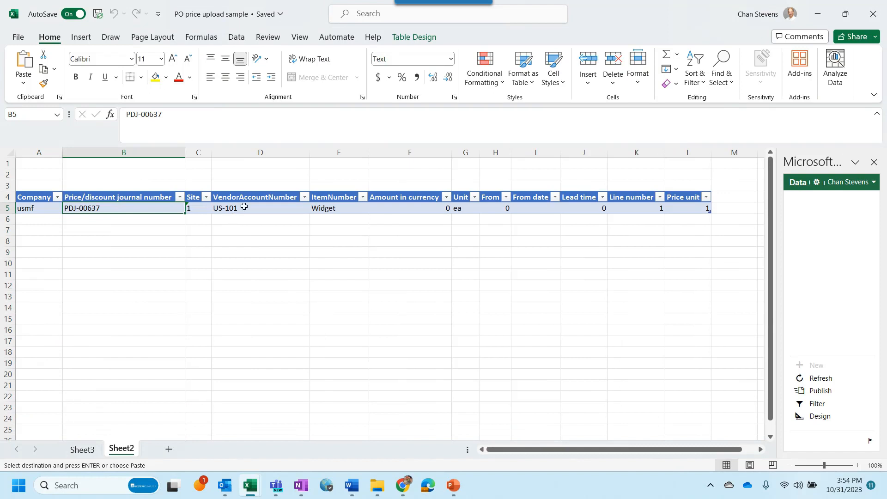
click(333, 217)
key(ctrl+v)
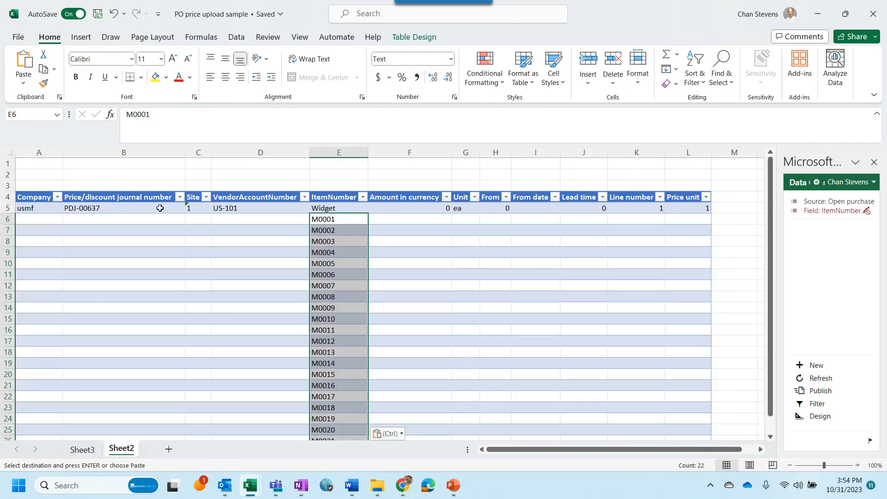
- Copy the Widget row's company, journal number, site and vendor account values to all the rows for M0001 through M0022
drag(34, 207, 238, 215)
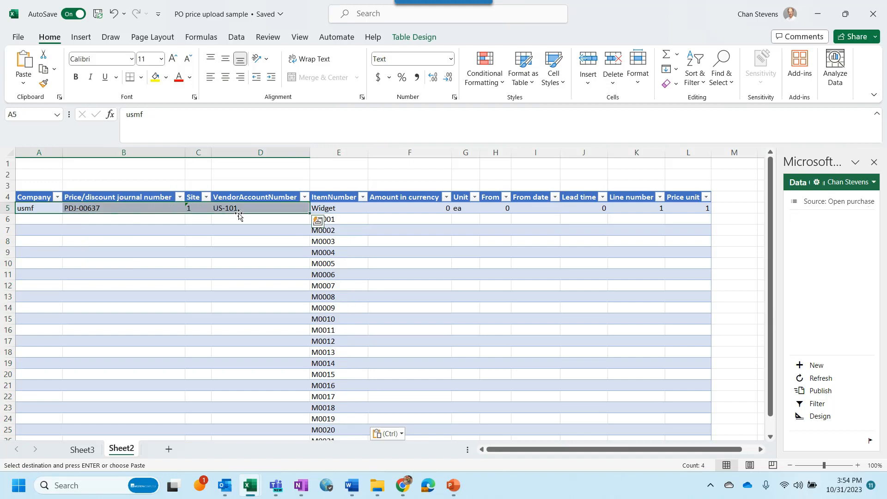
click(36, 218)
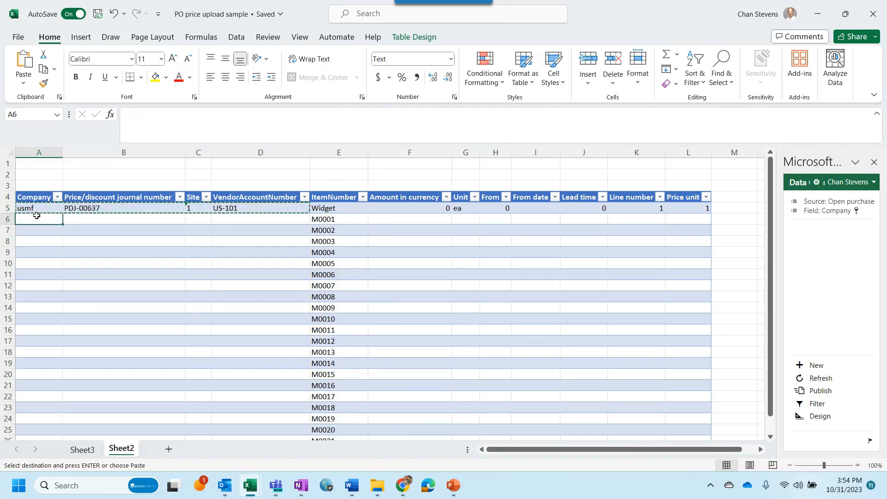
scroll(37, 216, down, 4)
scroll(38, 216, down, 1)
shift+click(38, 287)
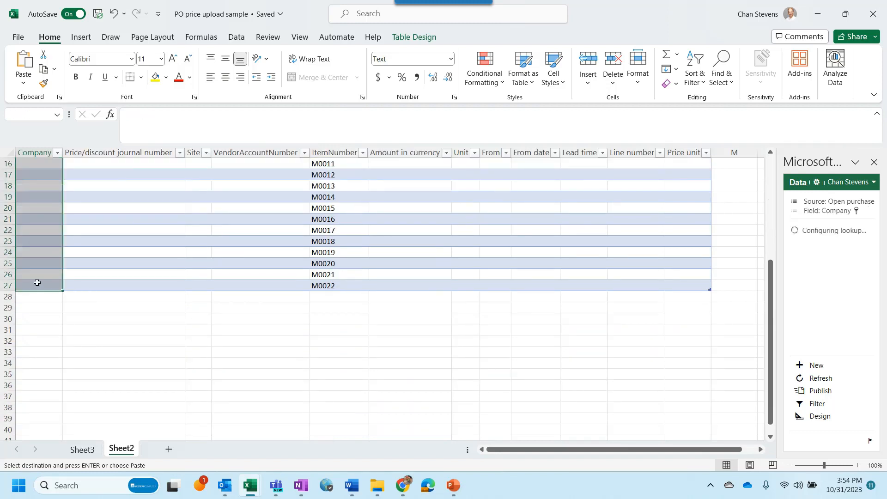
key(ctrl+v)
scroll(38, 280, up, 1)
- Copy all unit prices from the Sample vendor pricing workbook into Amount in currency from the M0001 row down, and publish the journal lines
key(alt+Tab)
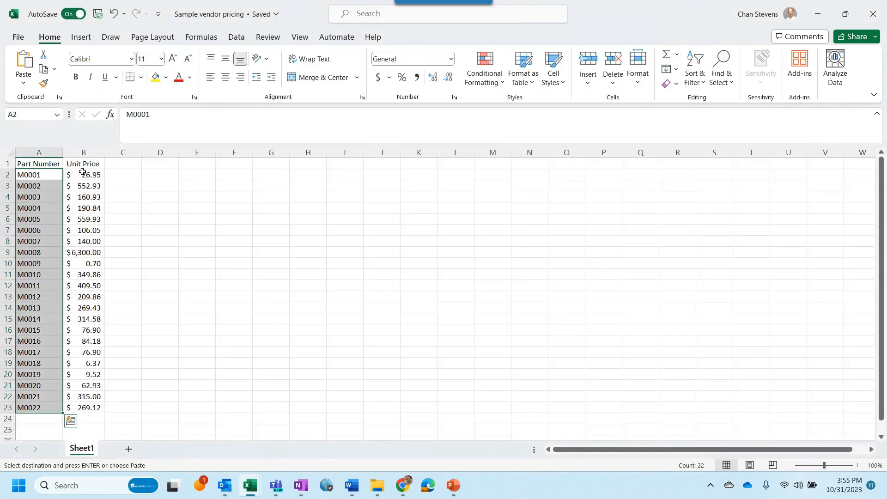
drag(82, 172, 94, 406)
key(ctrl+c)
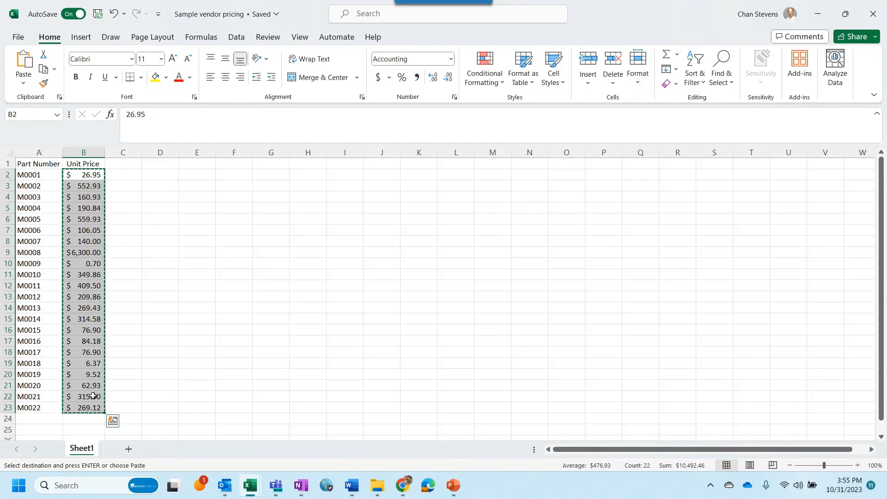
key(alt+Tab)
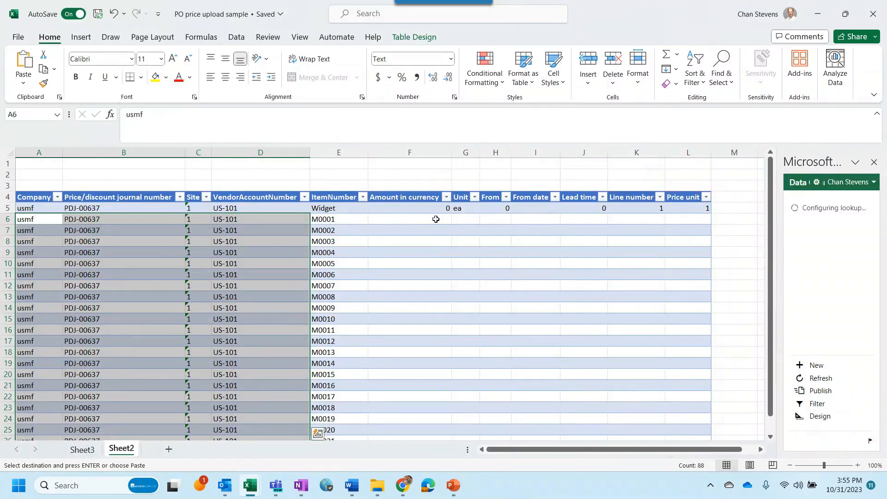
click(430, 218)
key(ctrl+v)
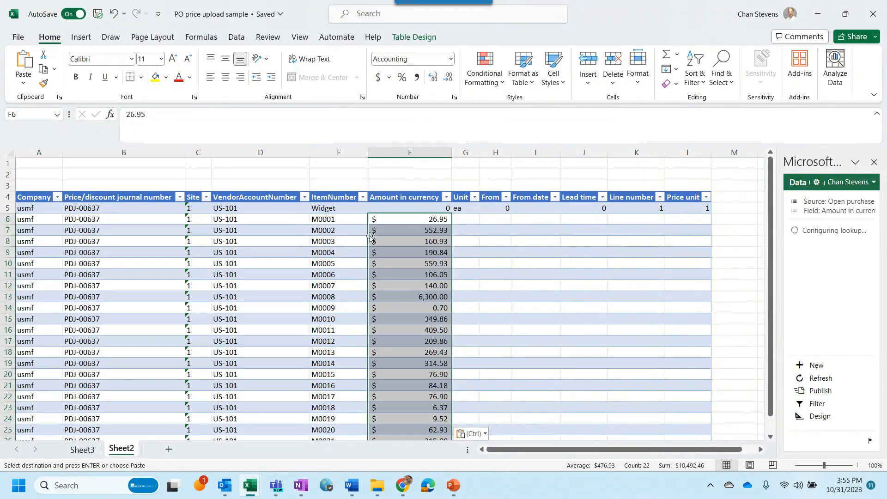
click(820, 391)
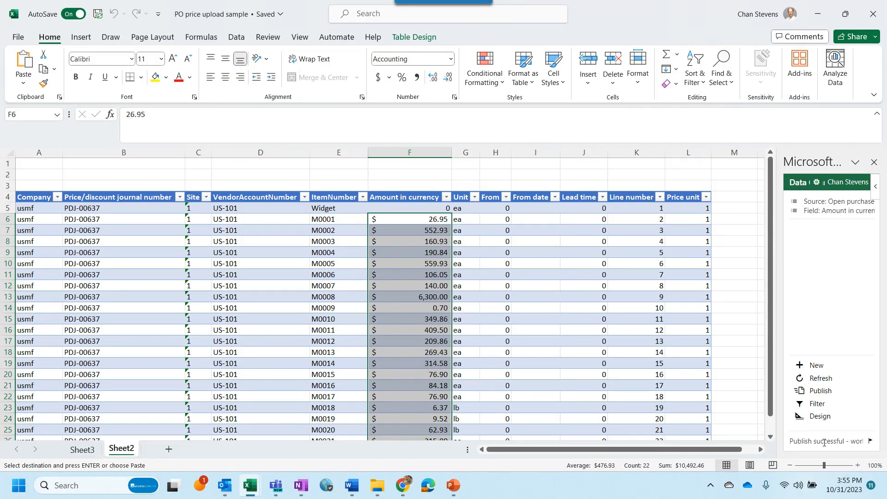
- Switch to Finance and Operations in Chrome, open the lines of trade agreement journal PDJ-00637 and examine the uploaded items and prices
mouse_move(403, 485)
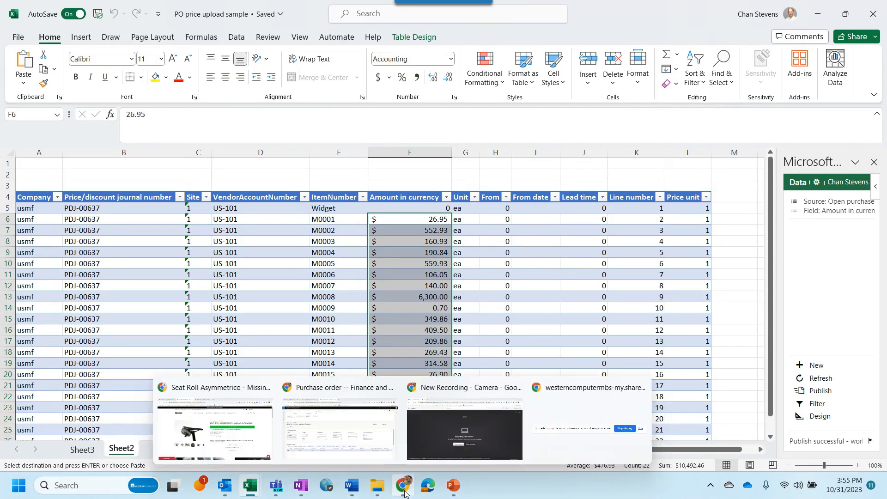
click(325, 433)
click(214, 10)
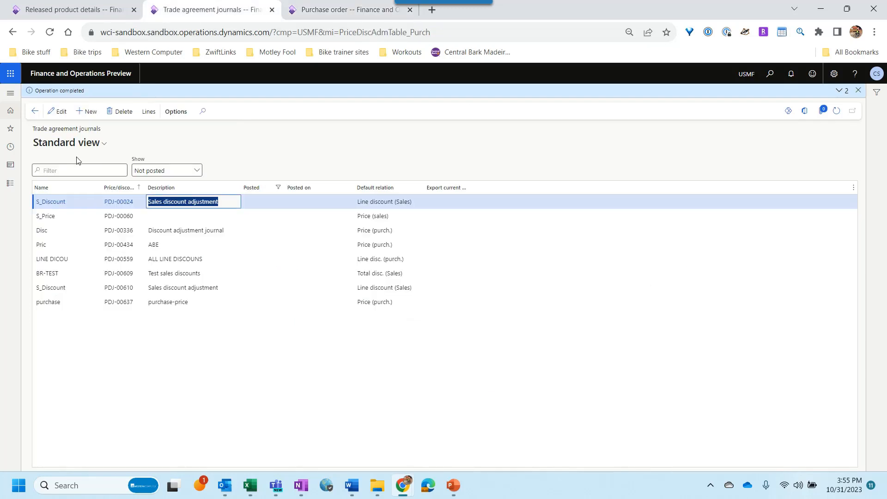
click(119, 301)
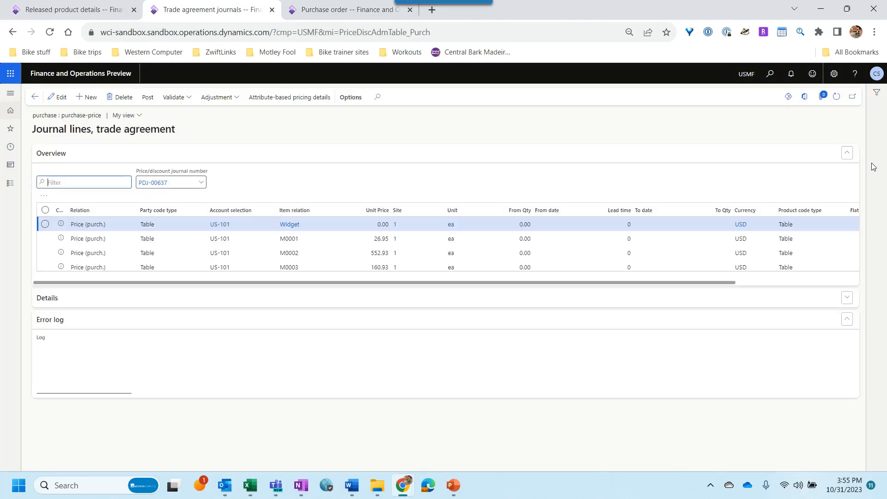
scroll(324, 266, down, 5)
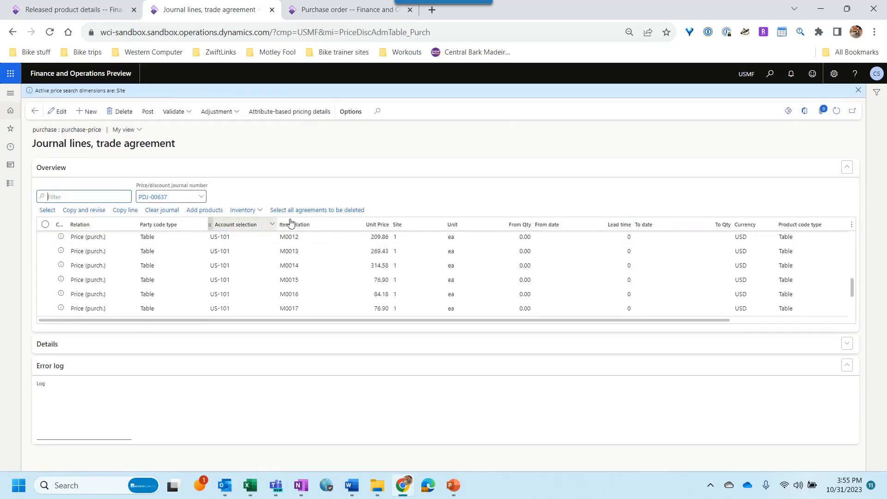
scroll(385, 236, up, 2)
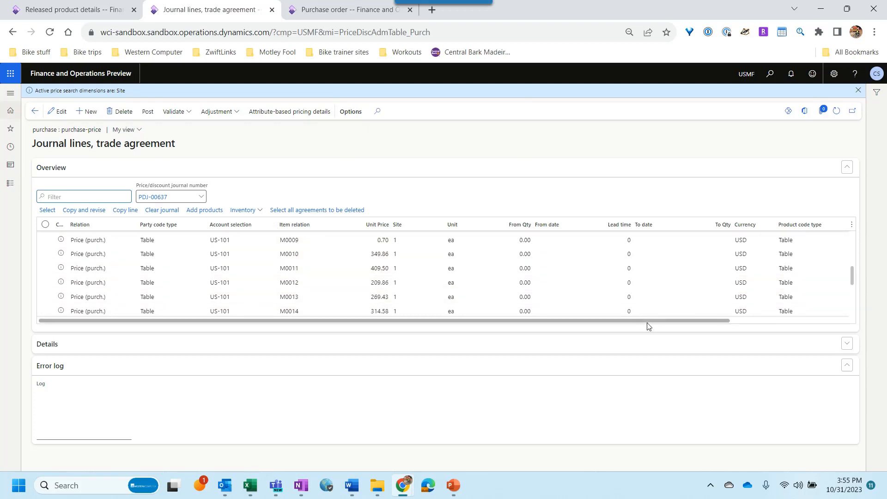
drag(647, 324, 763, 330)
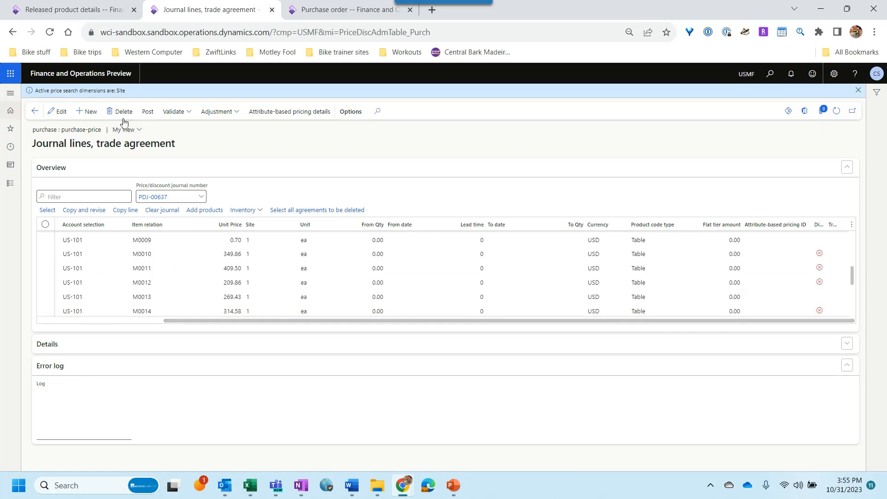